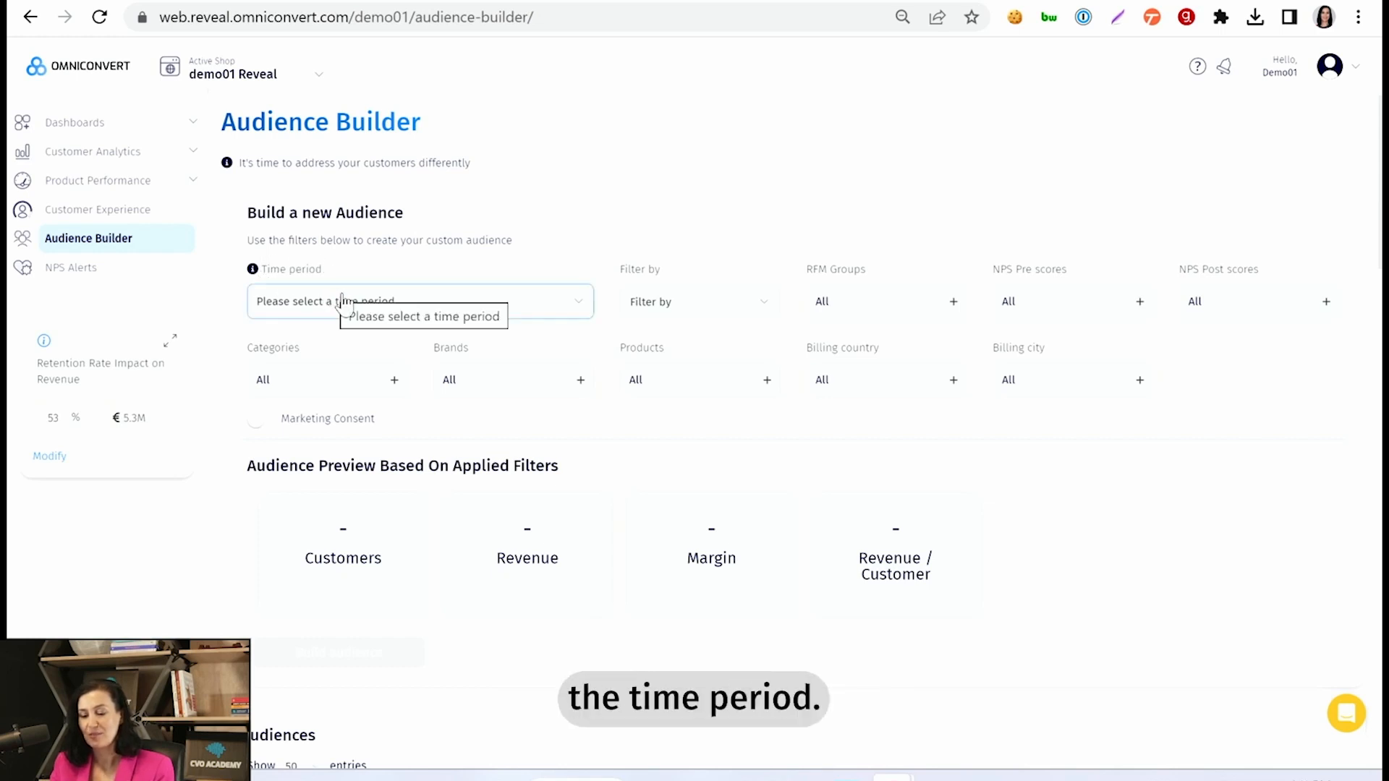
Step: View the available time period options without choosing one
{"action": "left_click", "coordinate": [566, 311]}
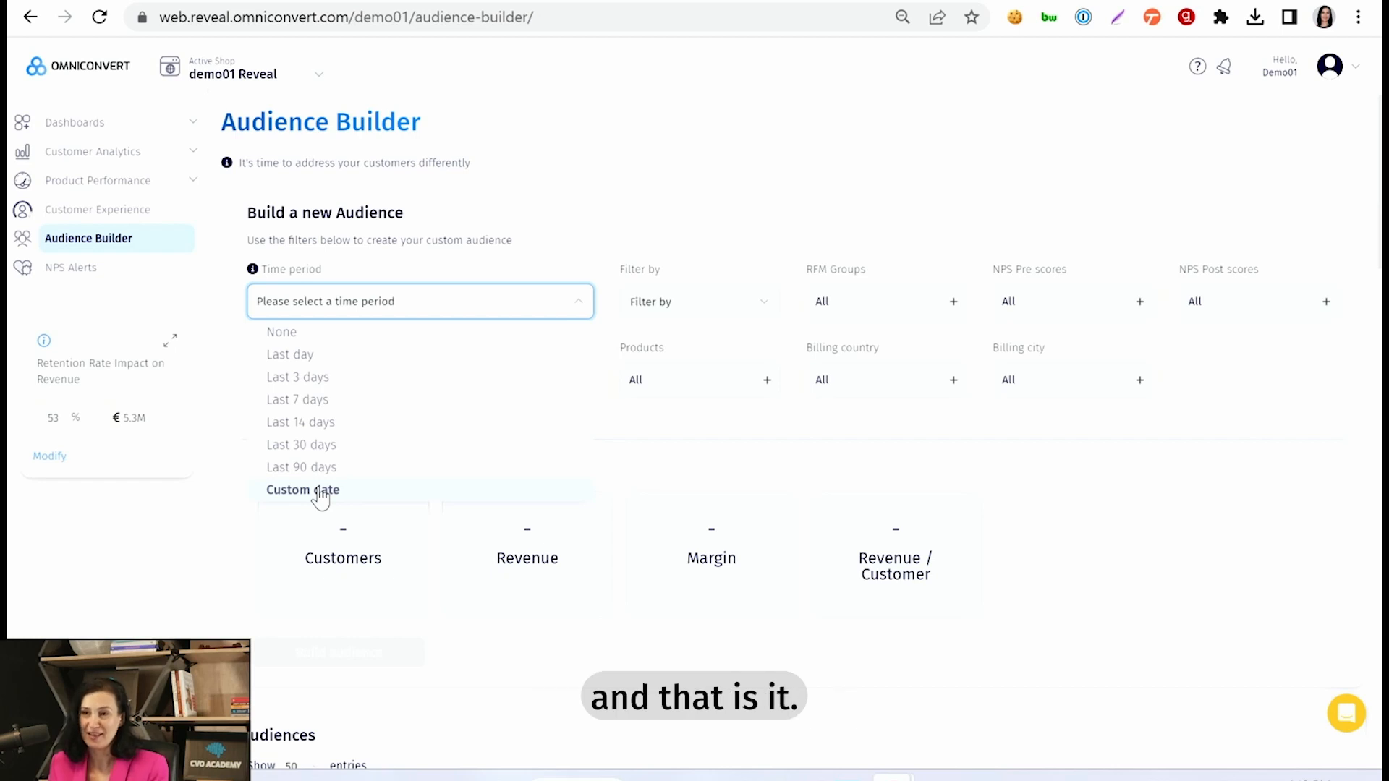
{"action": "left_click", "coordinate": [557, 230]}
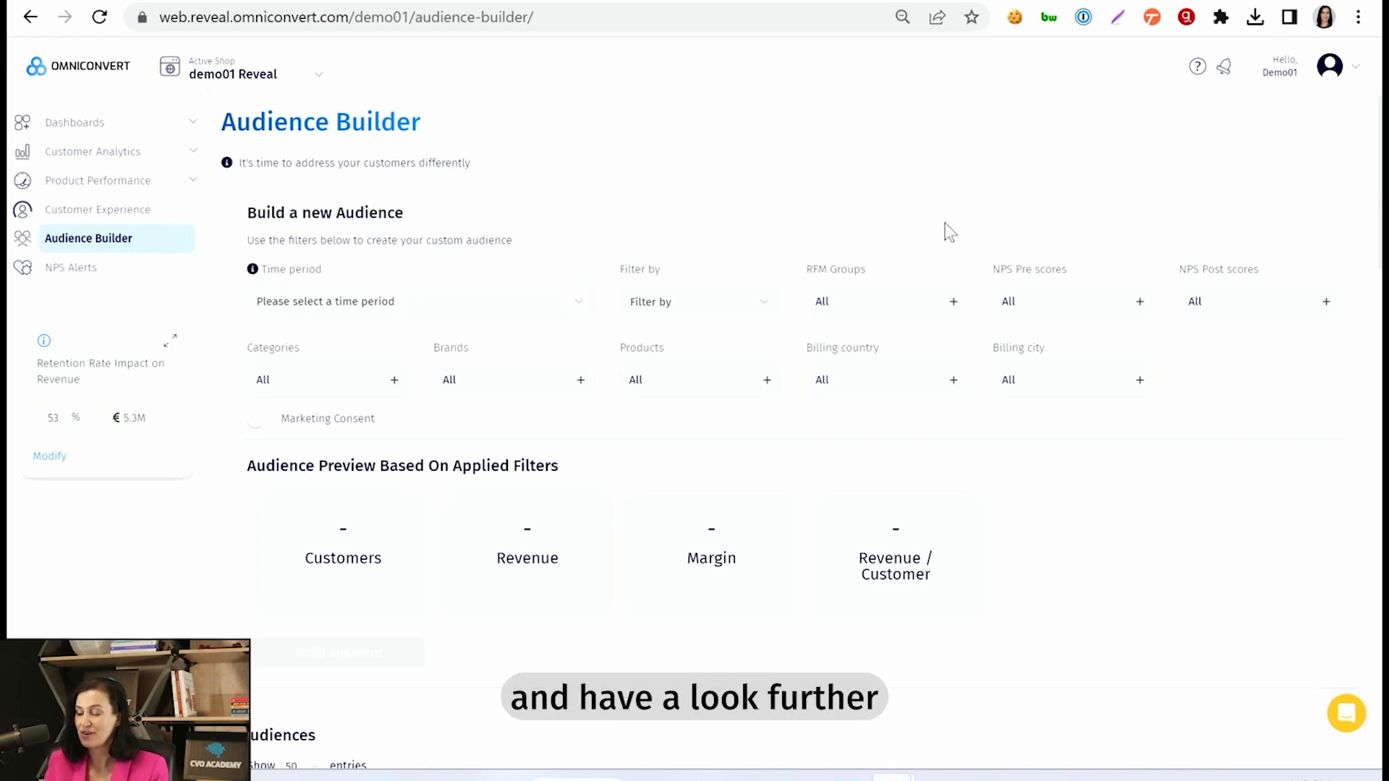
Step: Filter the audience by the RFM groups Ex lover and Don Juan
{"action": "left_click", "coordinate": [953, 303]}
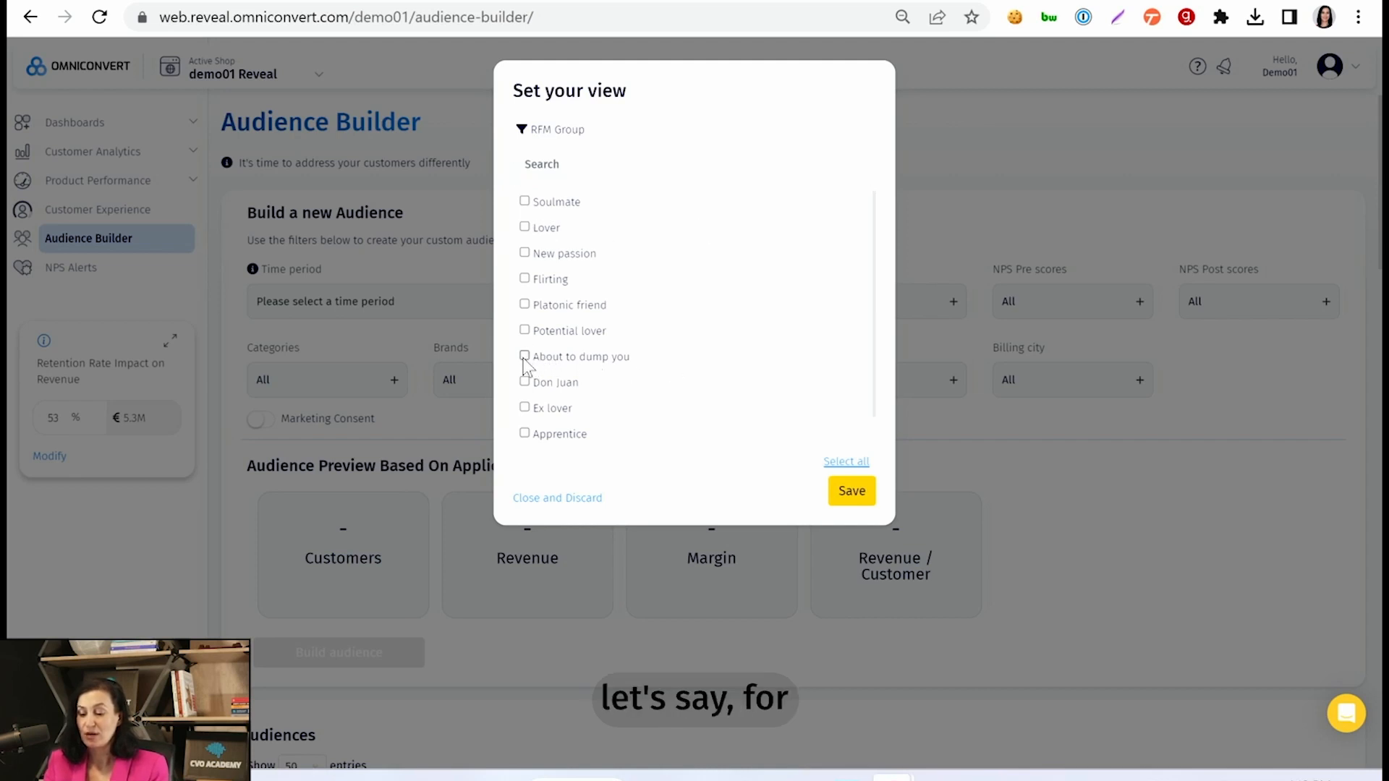
{"action": "left_click", "coordinate": [525, 410]}
{"action": "left_click", "coordinate": [526, 384]}
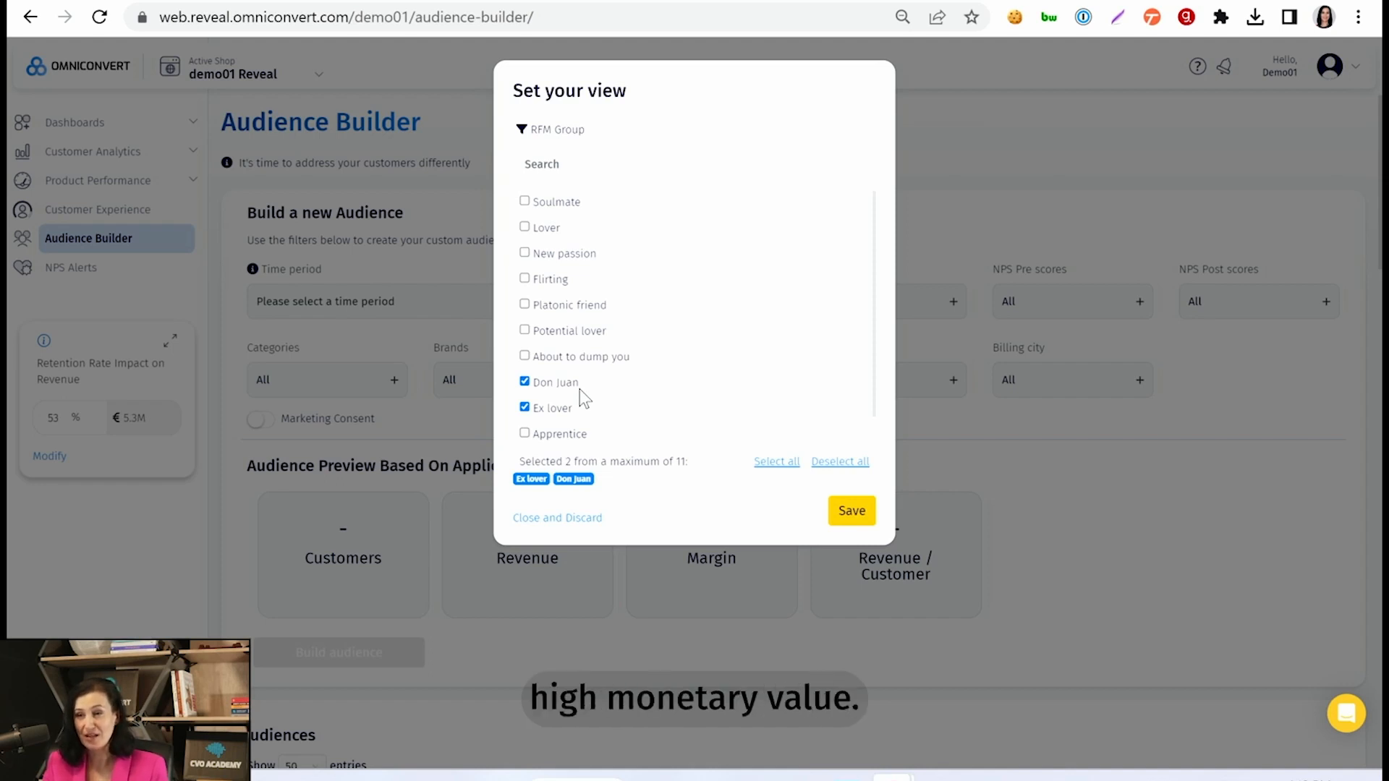
{"action": "left_click", "coordinate": [850, 512]}
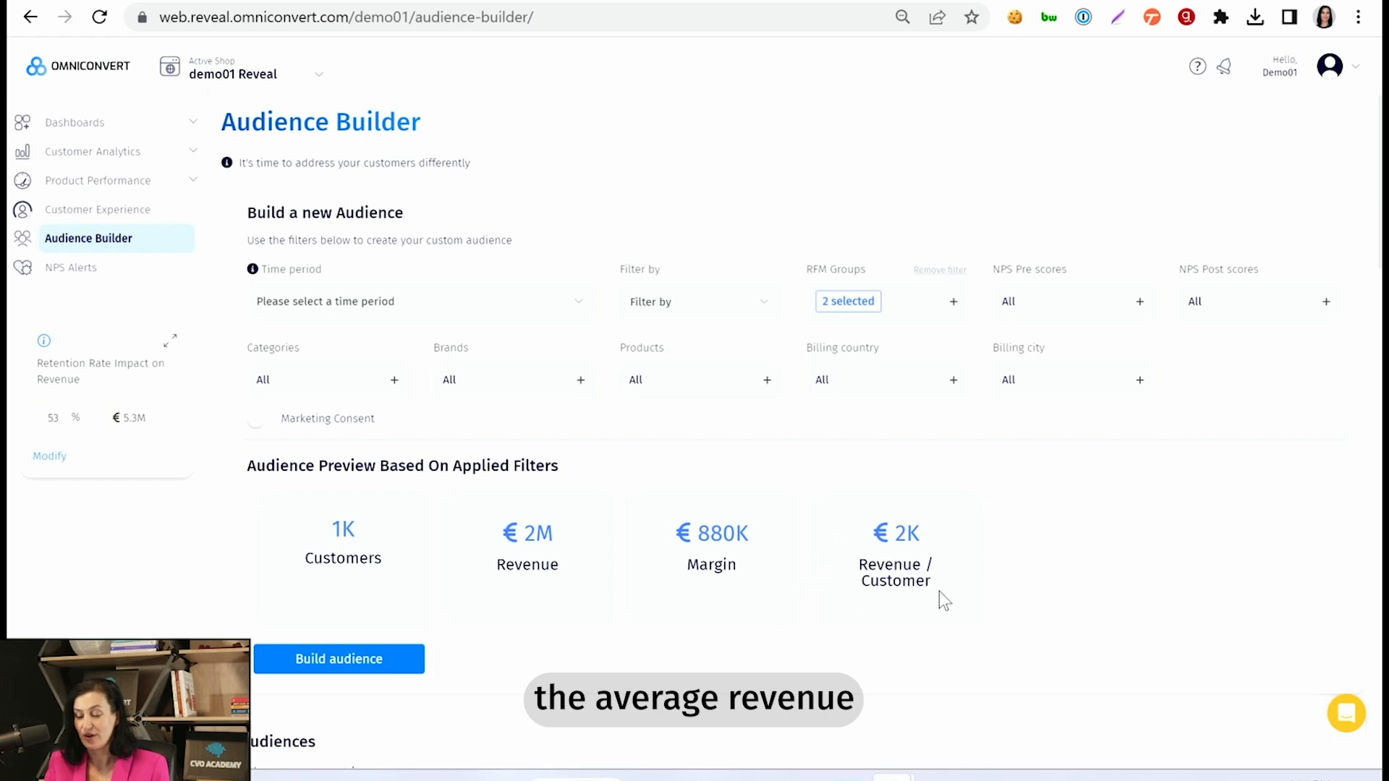
Step: Clear the RFM Groups filter and reapply it with Soulmate, New passion, Lover, Ex lover and Don Juan
{"action": "left_click", "coordinate": [961, 278]}
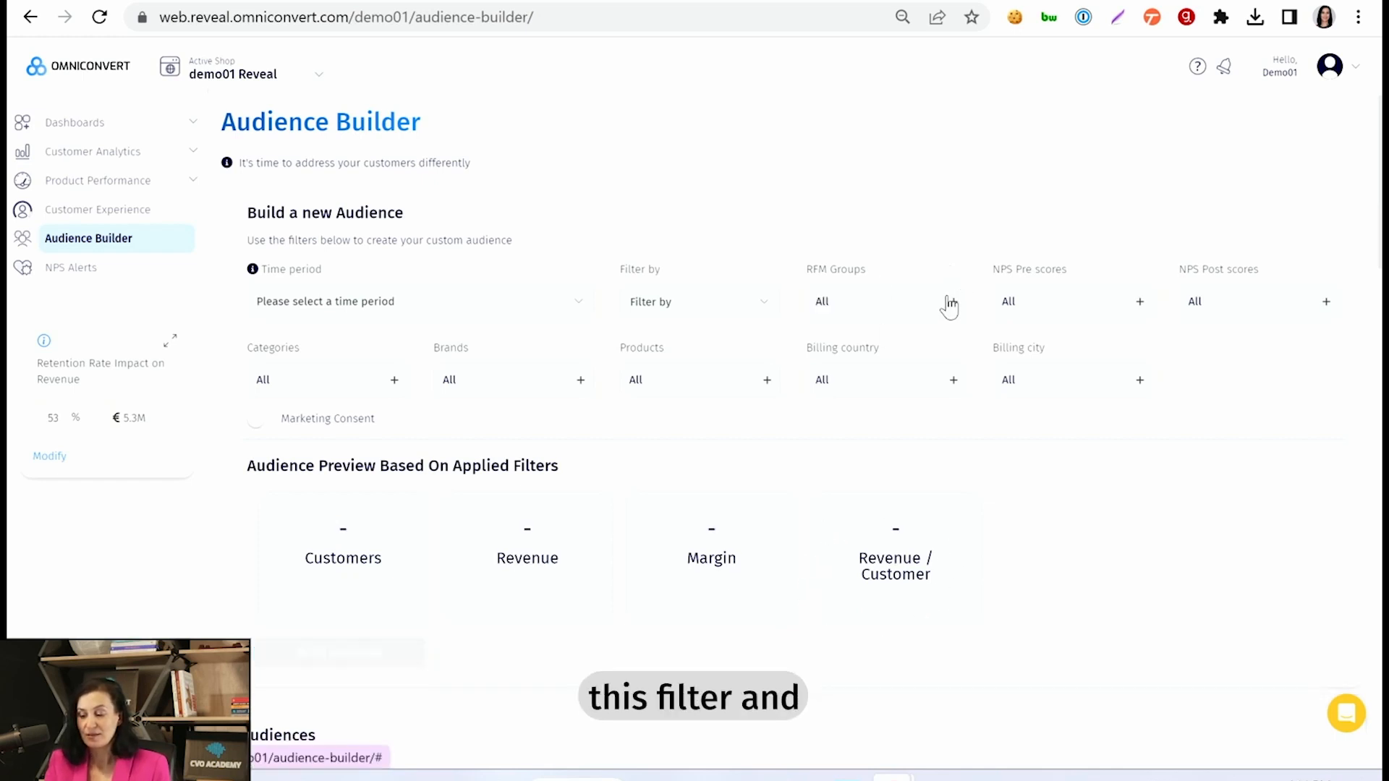
{"action": "left_click", "coordinate": [951, 302]}
{"action": "left_click", "coordinate": [524, 201]}
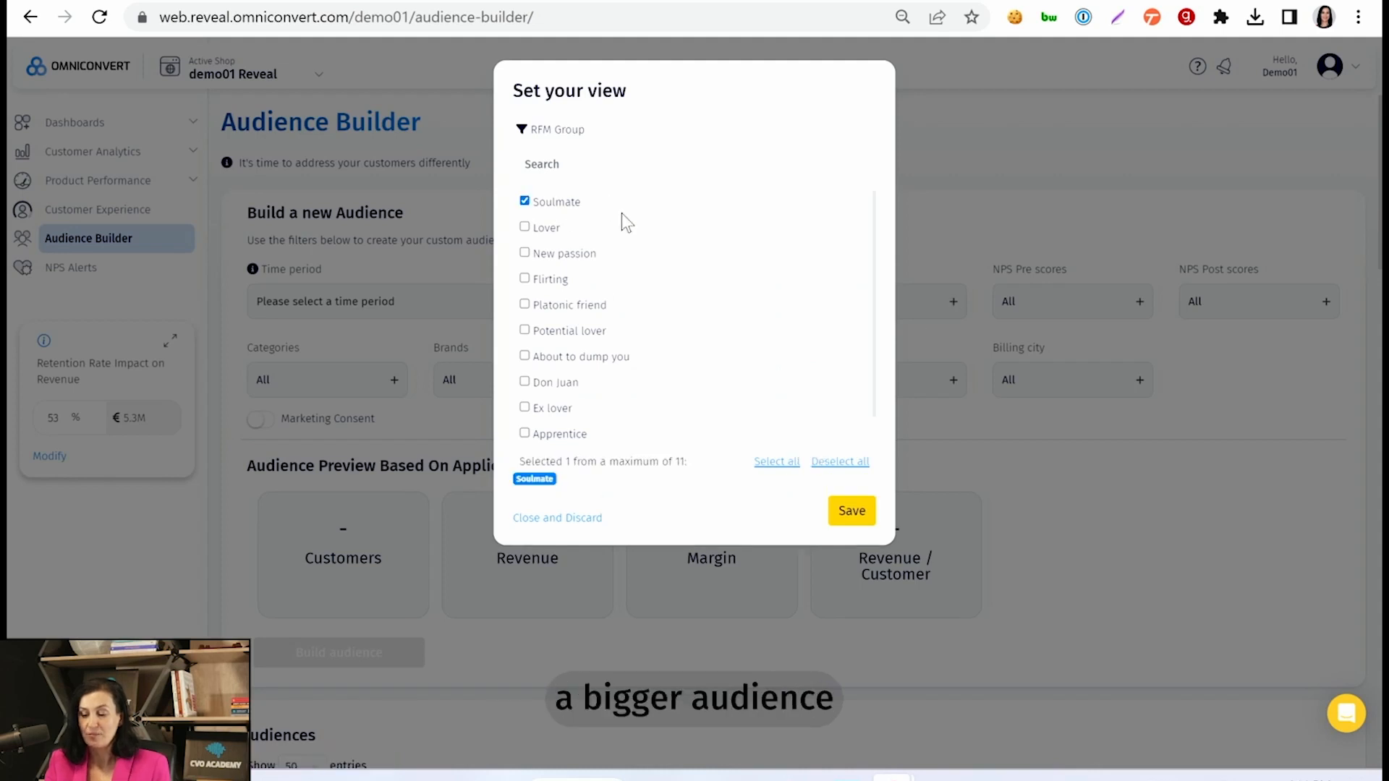
{"action": "left_click", "coordinate": [525, 253]}
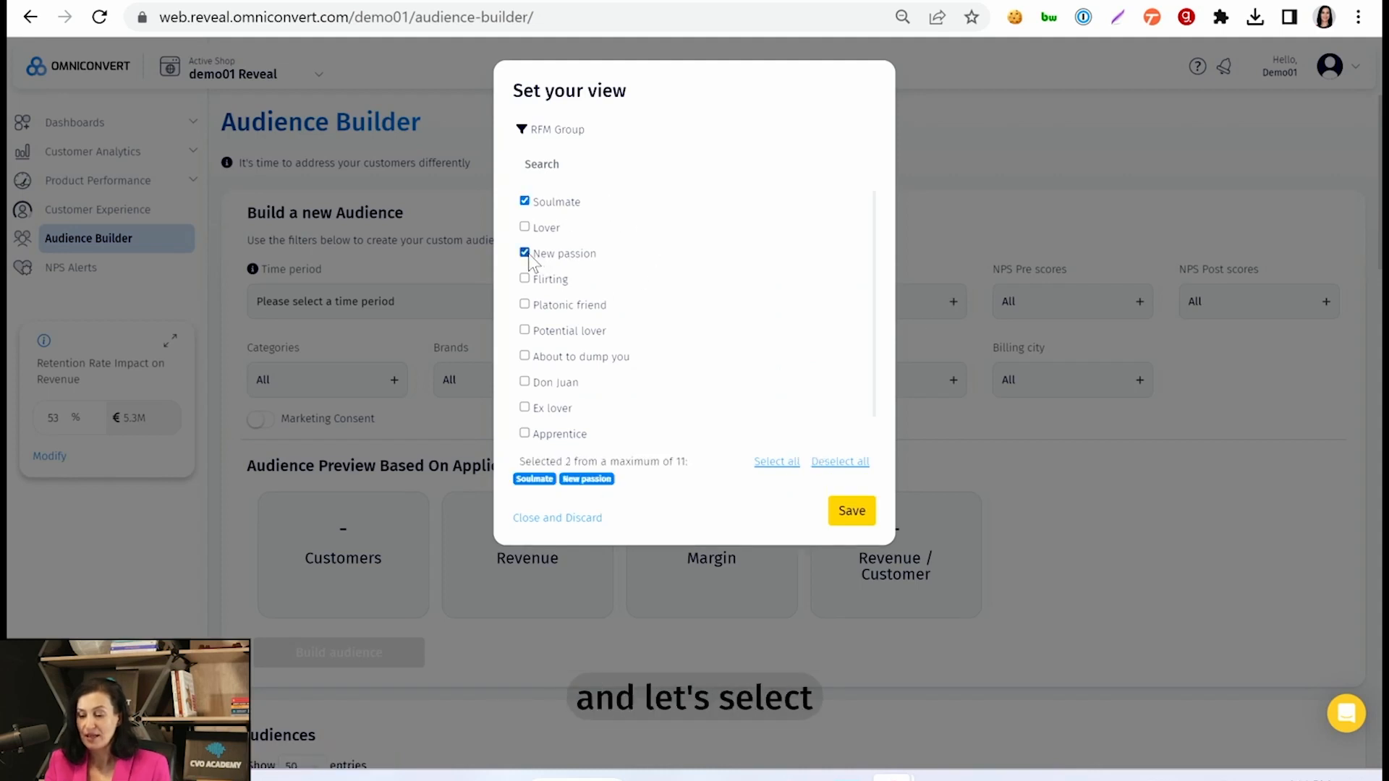
{"action": "left_click", "coordinate": [526, 227]}
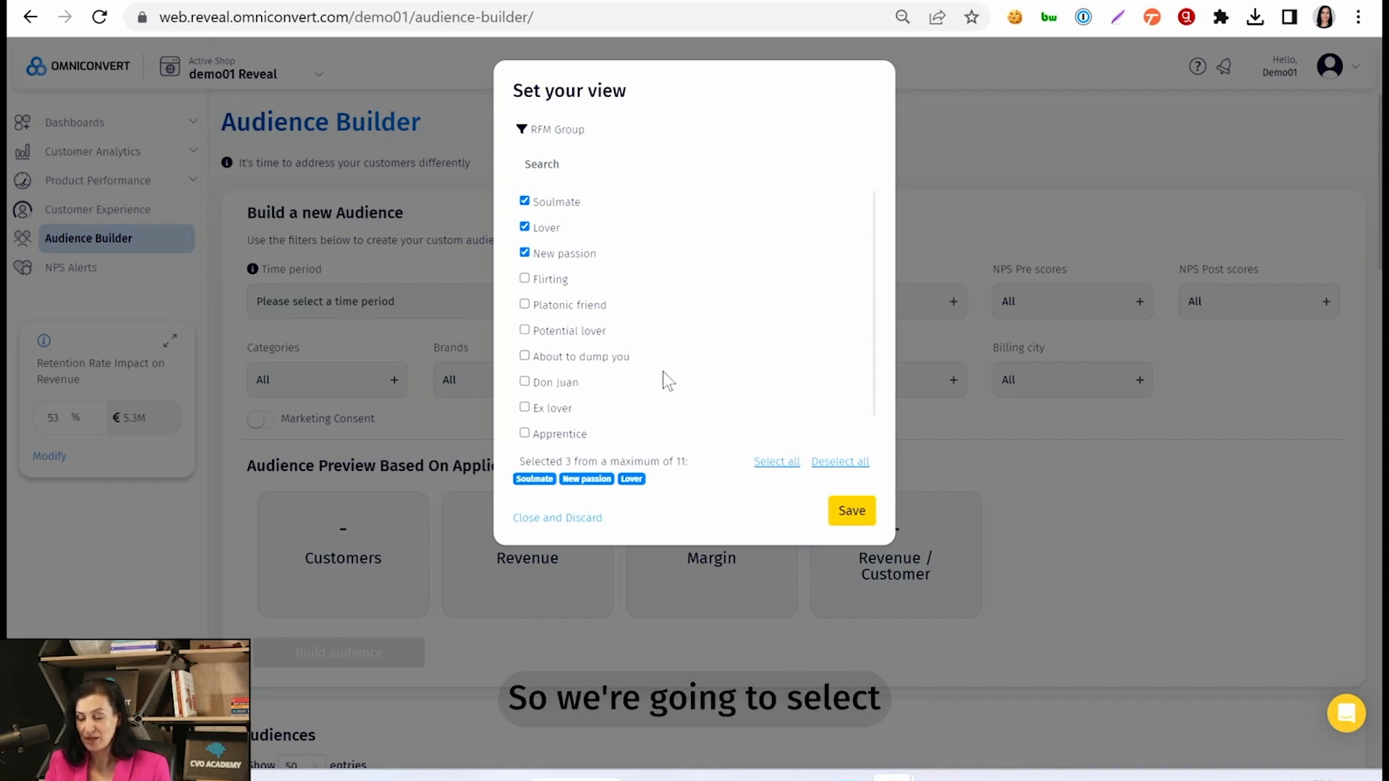
{"action": "left_click", "coordinate": [524, 408]}
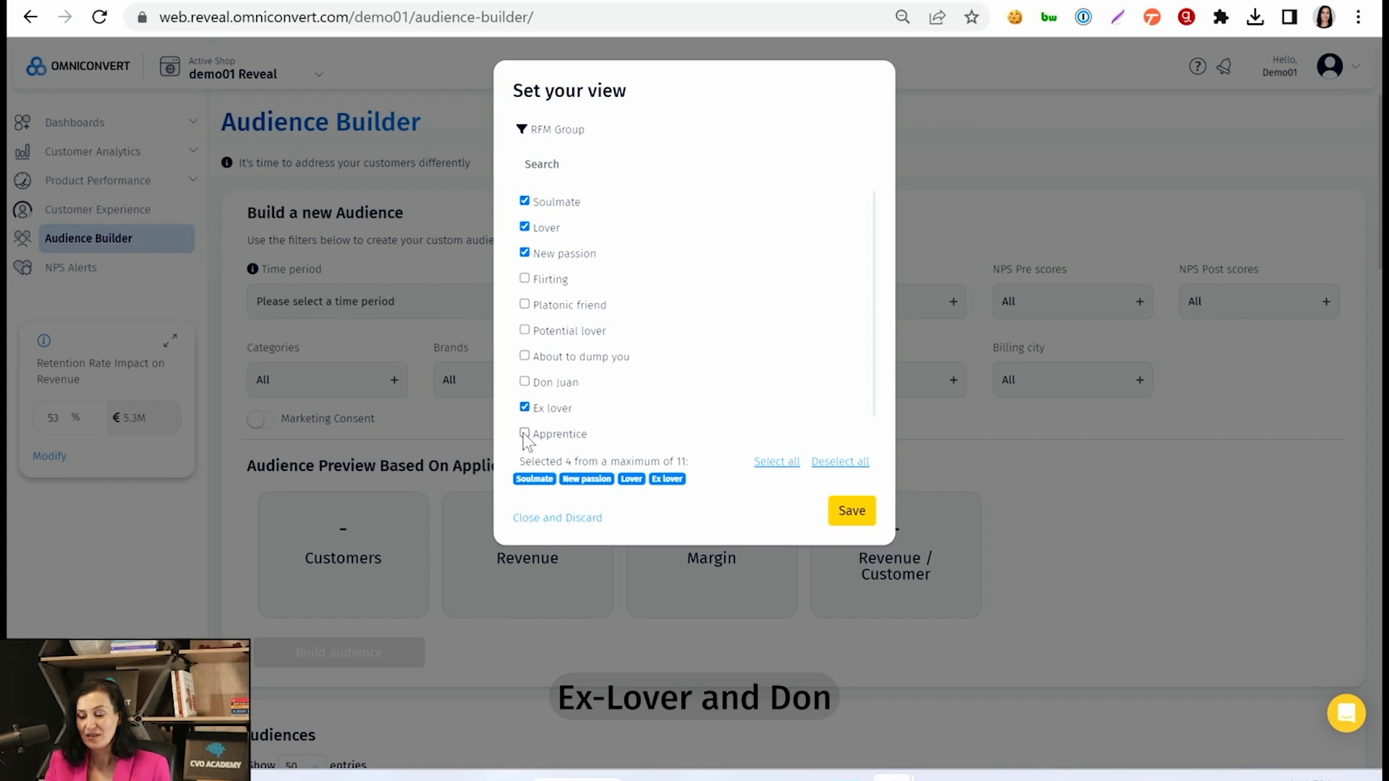
{"action": "left_click", "coordinate": [524, 382]}
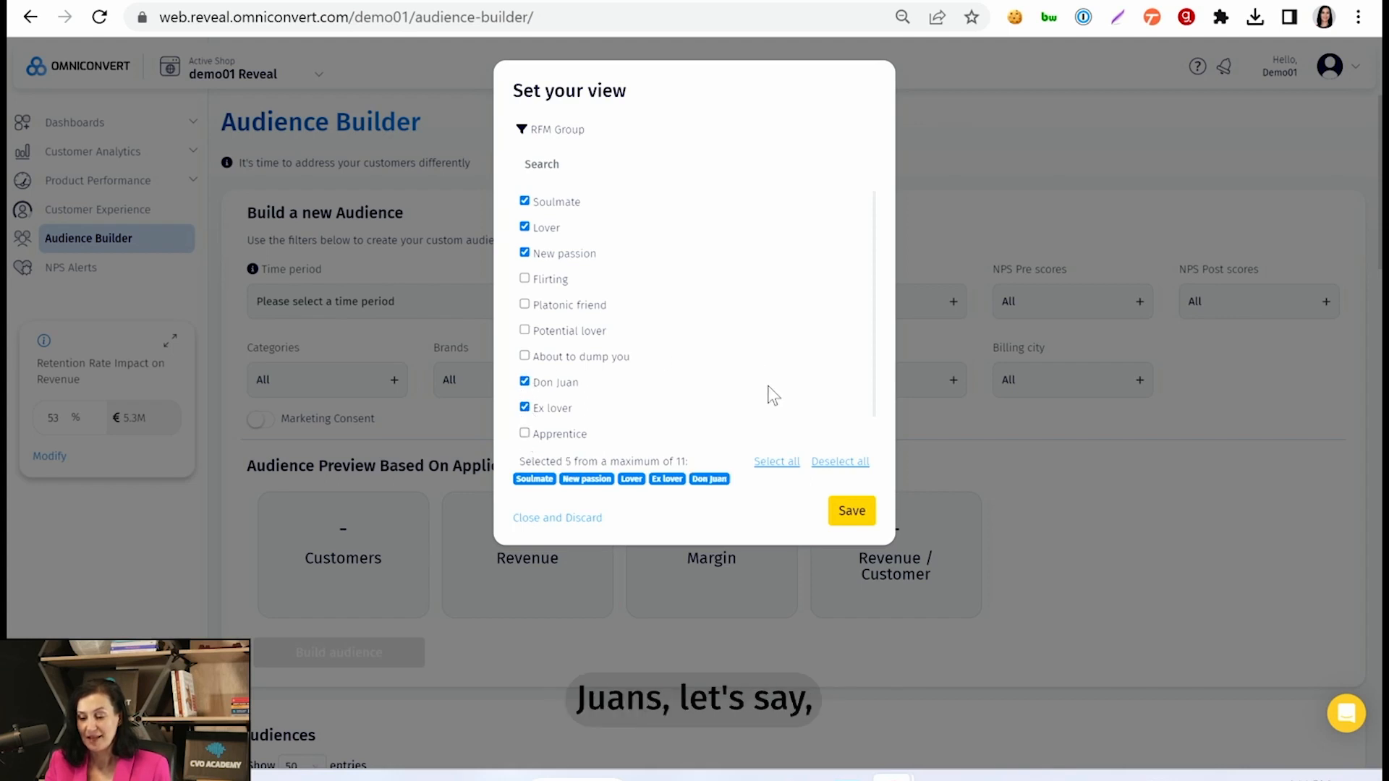
{"action": "left_click", "coordinate": [851, 511]}
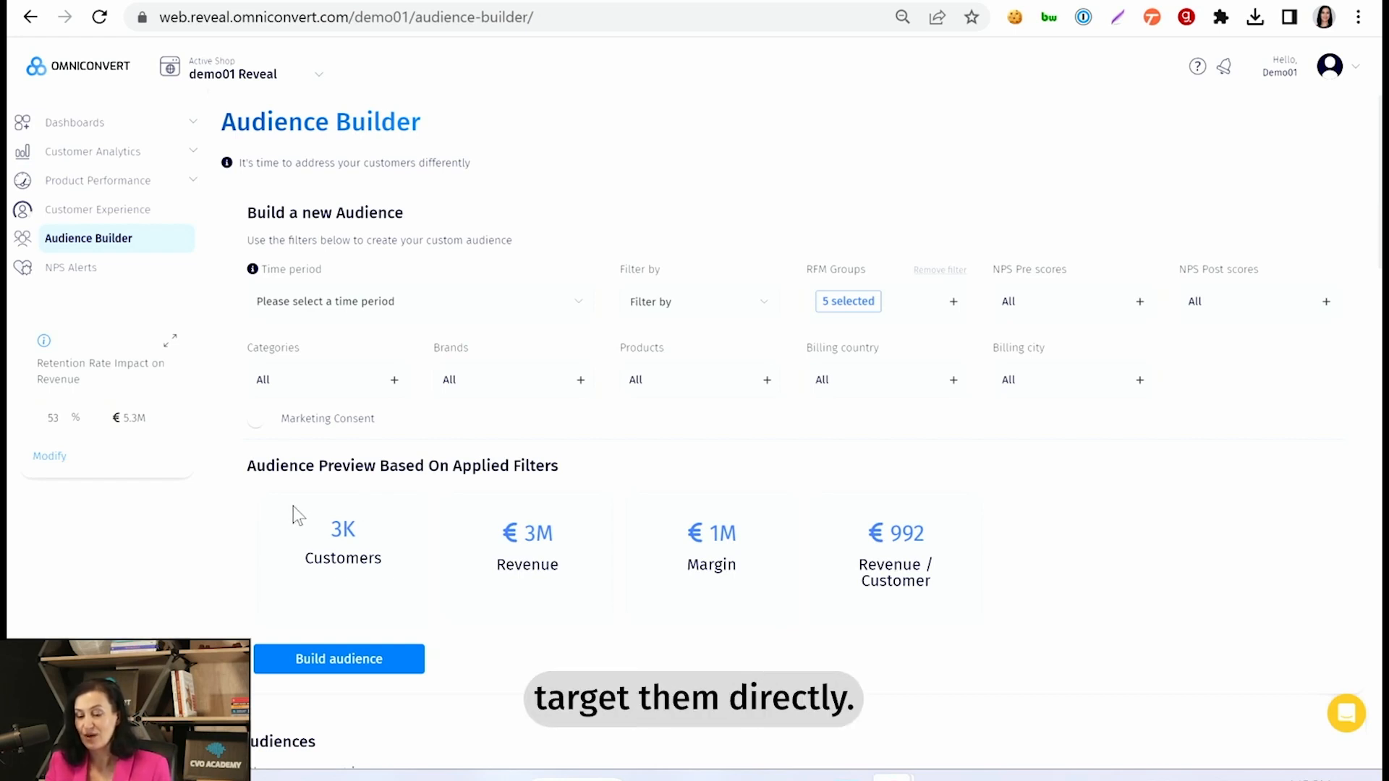
Step: Turn the Marketing Consent filter on and off again, and remove the RFM Groups filter
{"action": "left_click", "coordinate": [258, 421]}
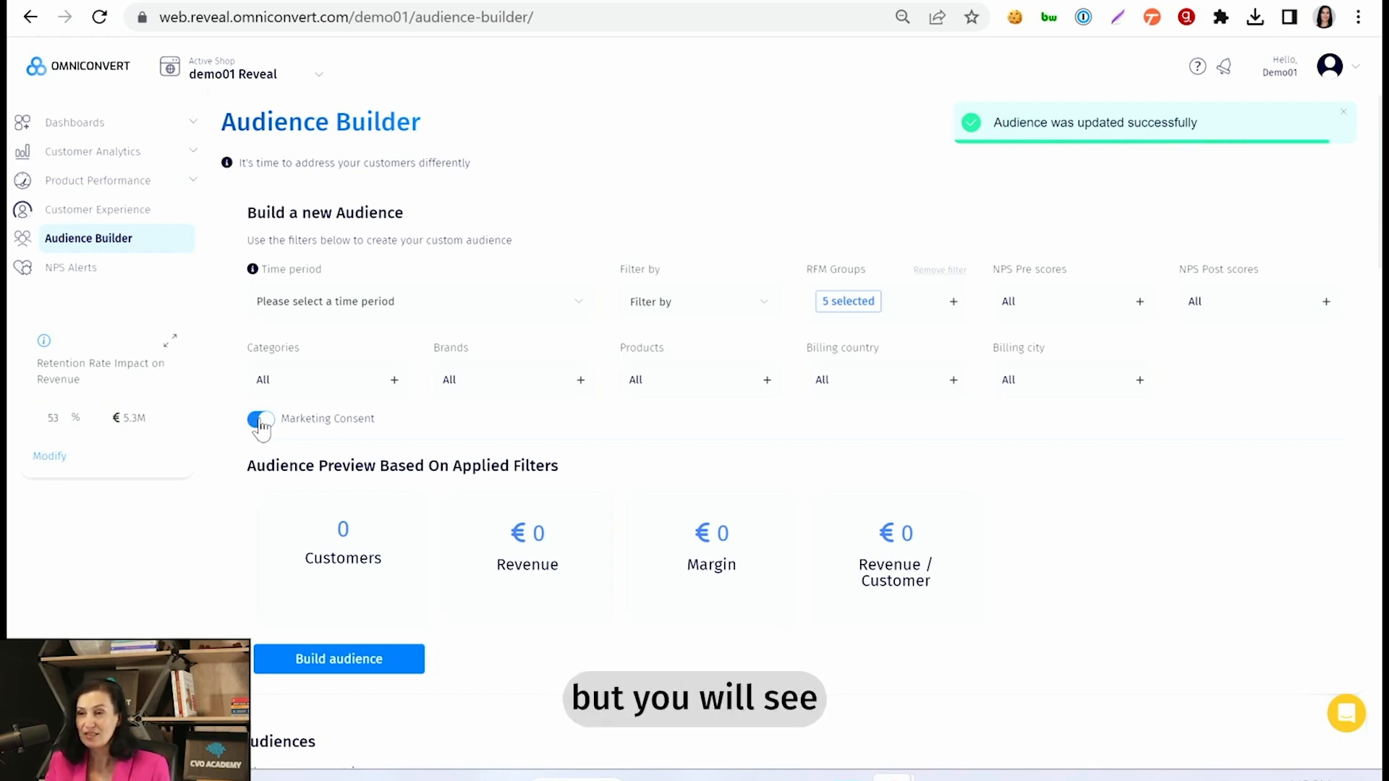
{"action": "left_click", "coordinate": [259, 421]}
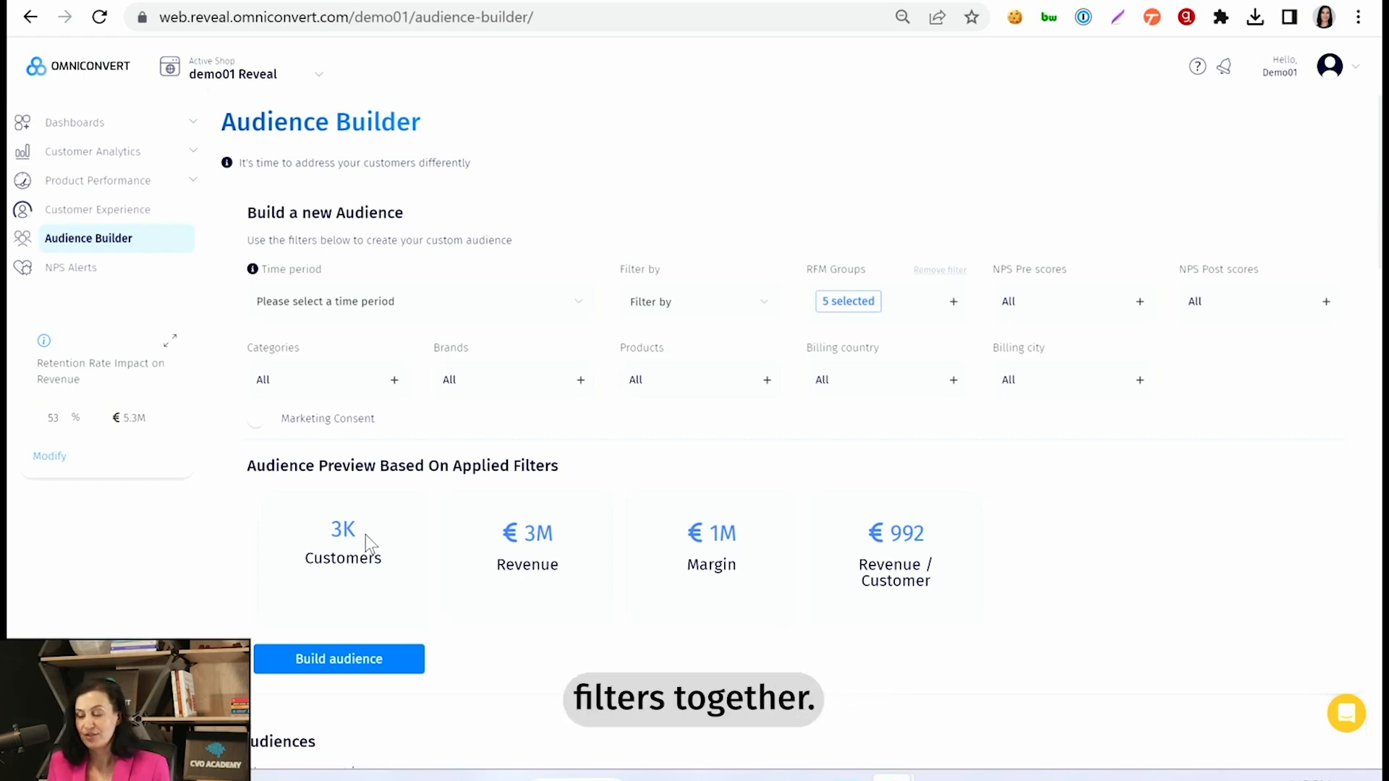
{"action": "left_click", "coordinate": [948, 277]}
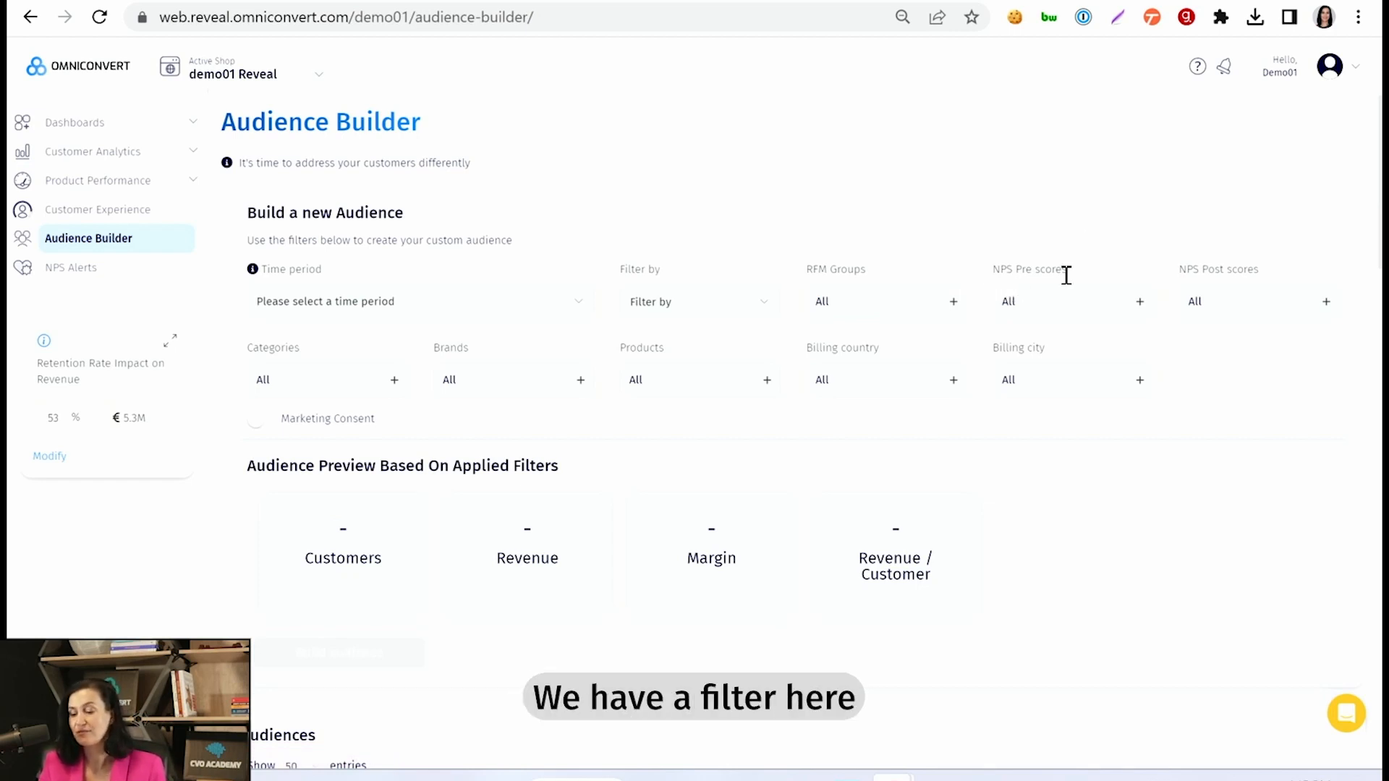
Step: Examine the NPS Pre score and category filter options, discarding both without selecting anything
{"action": "left_click", "coordinate": [1139, 302]}
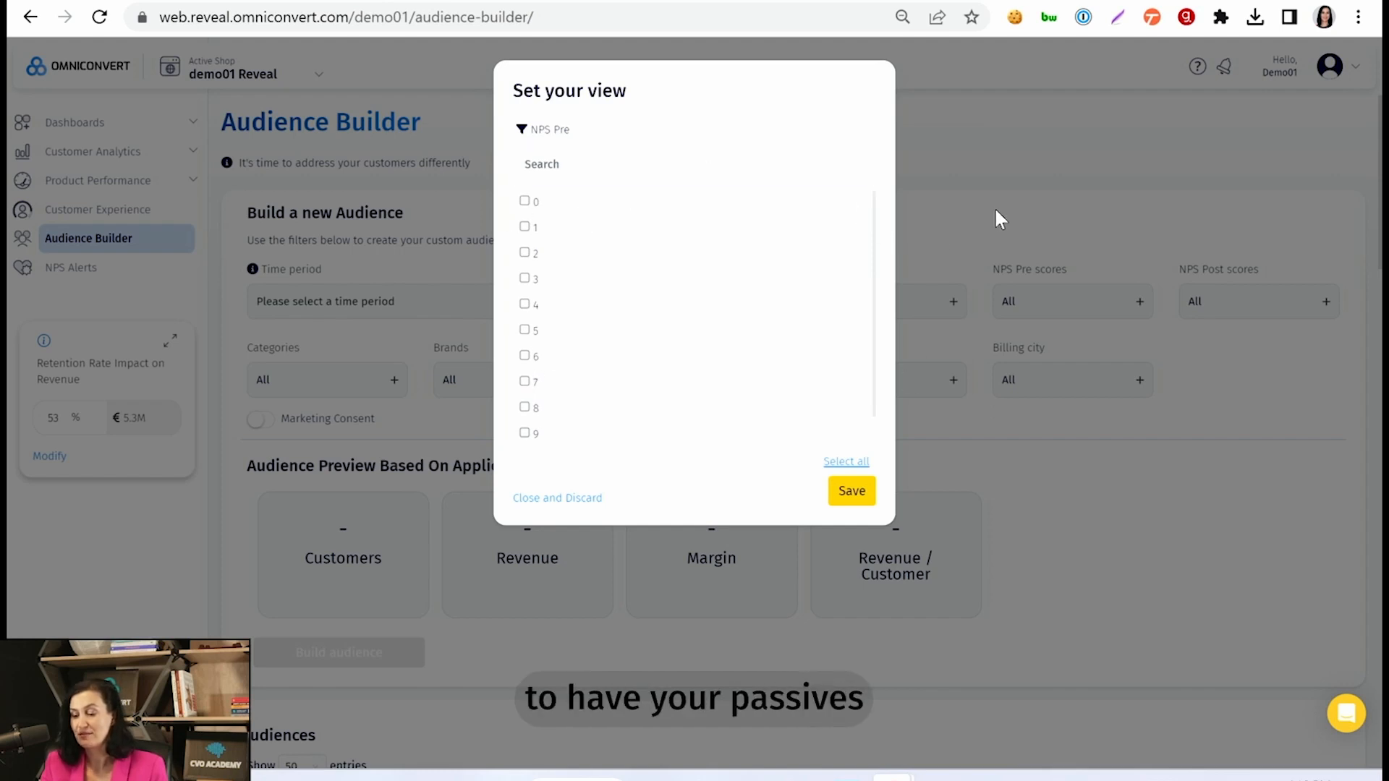
{"action": "left_click", "coordinate": [589, 497]}
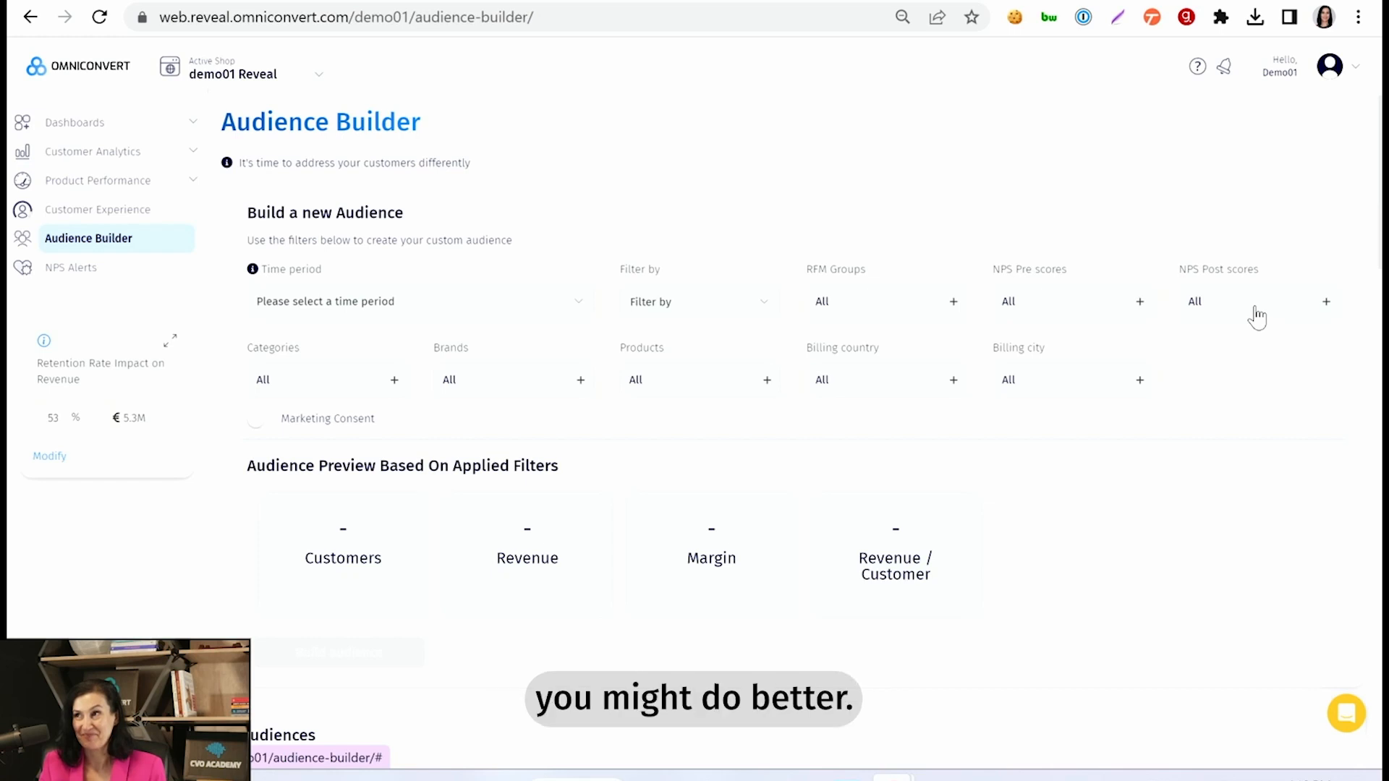
{"action": "left_click", "coordinate": [393, 381]}
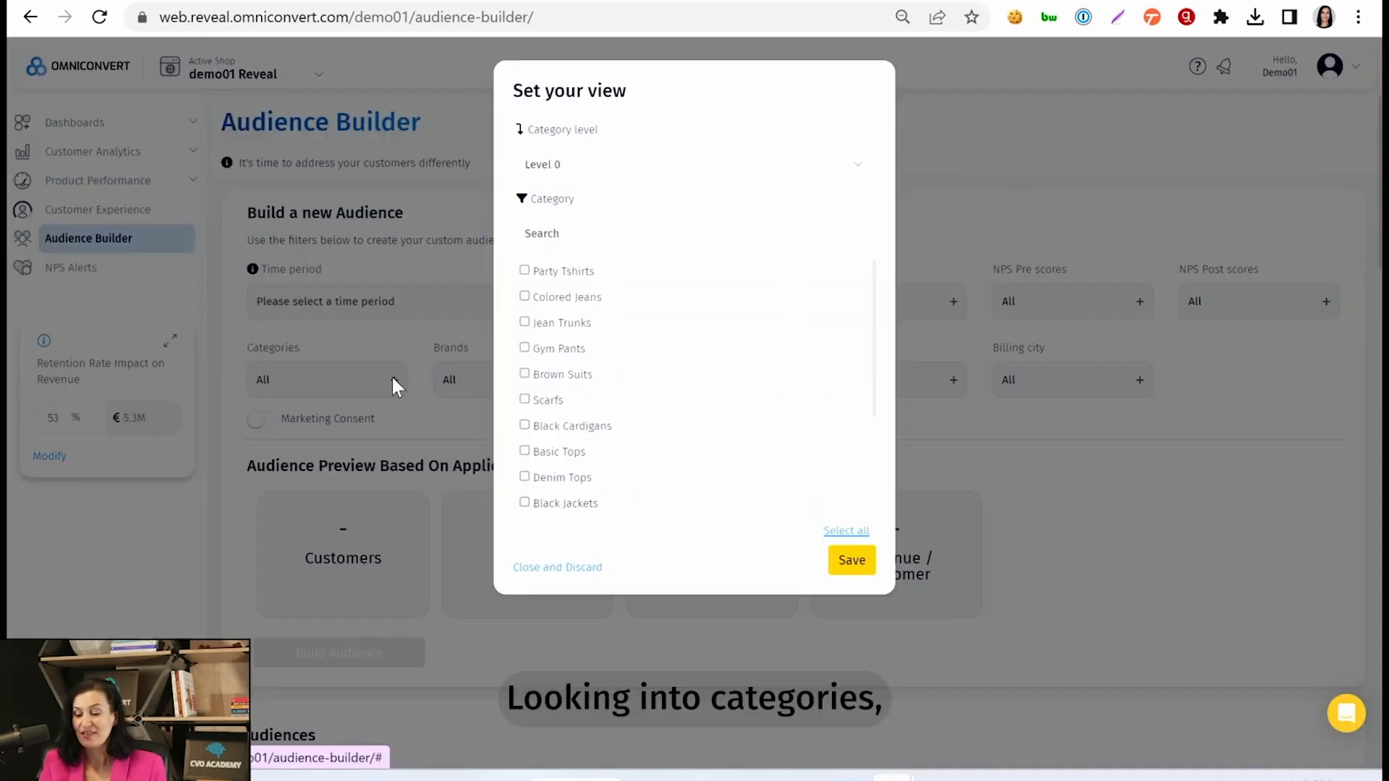
{"action": "left_click", "coordinate": [651, 177]}
{"action": "left_click", "coordinate": [651, 199]}
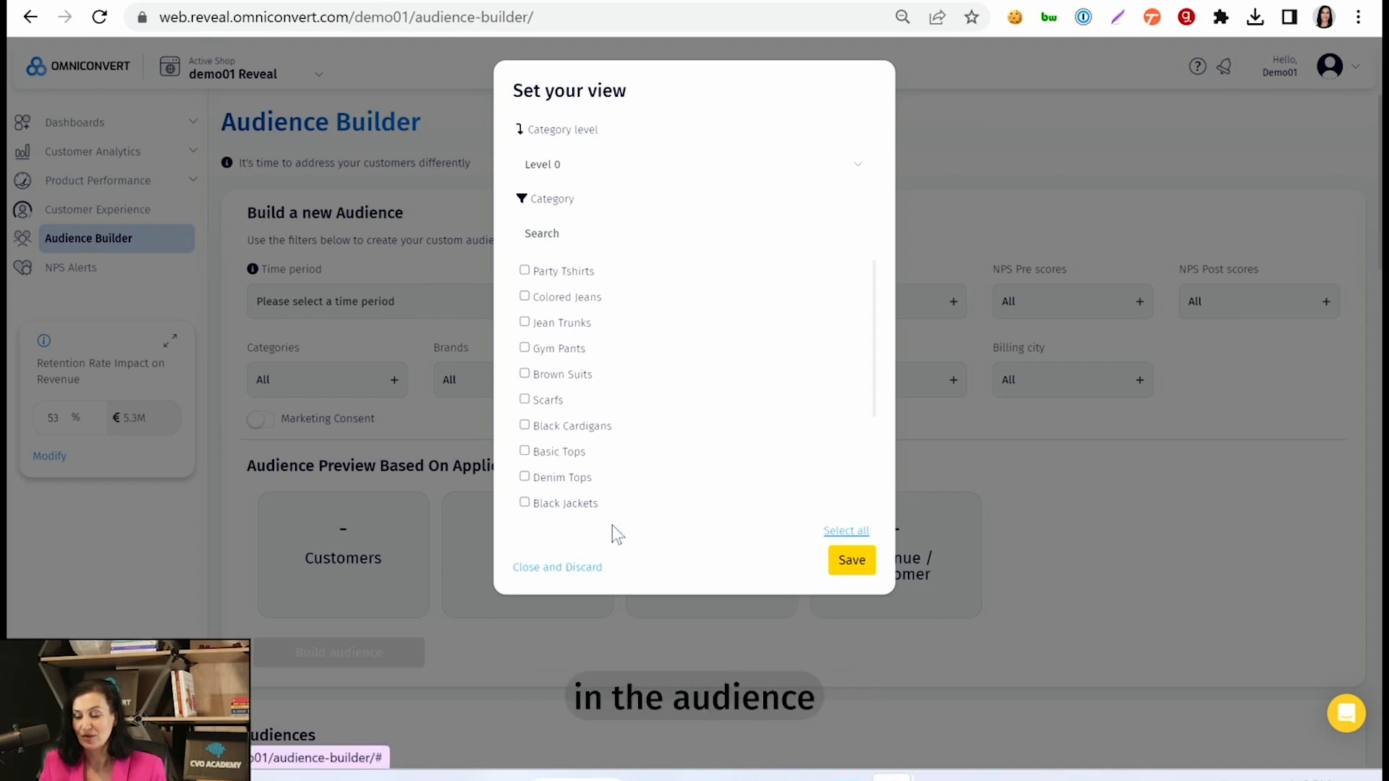
{"action": "left_click", "coordinate": [589, 569]}
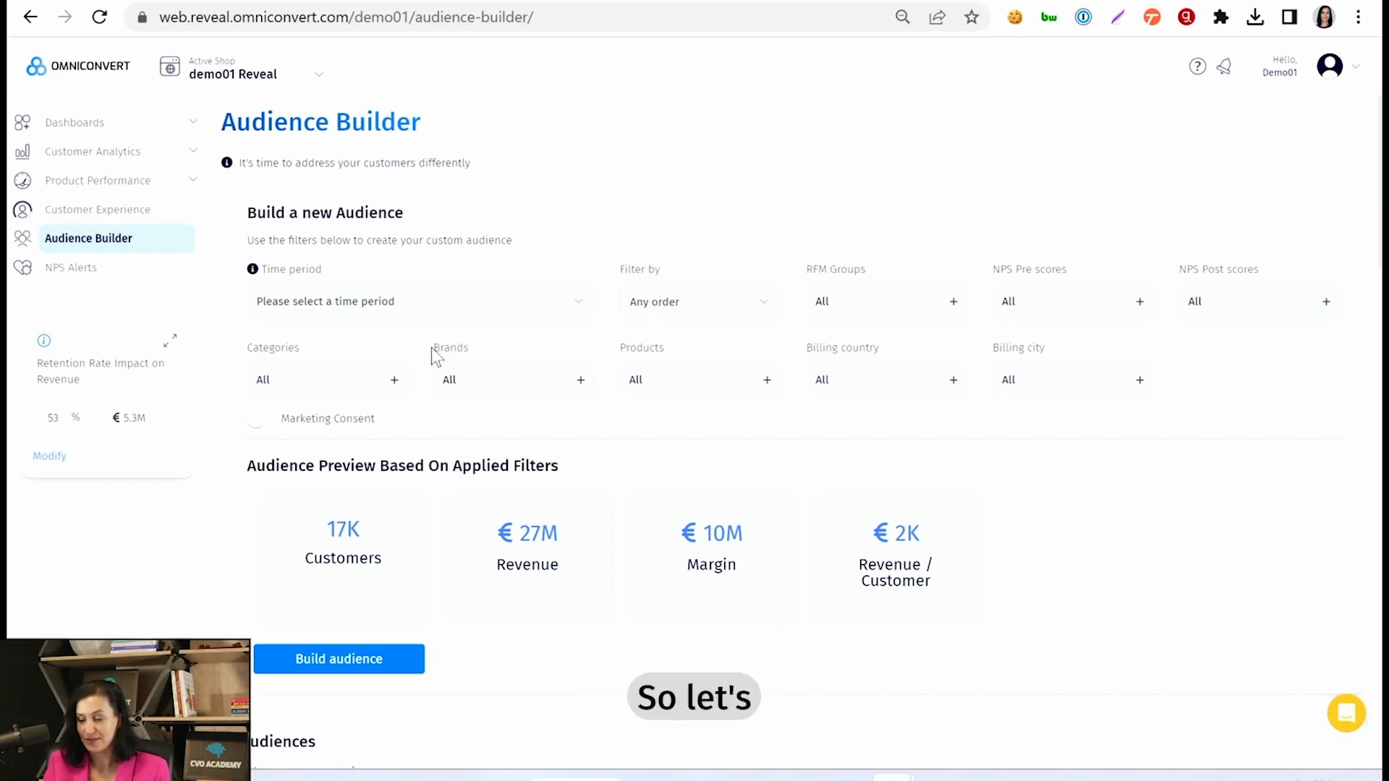
Step: Filter the audience by the Level 1 categories Winter Coat, Crop Tops and Vests
{"action": "left_click", "coordinate": [354, 388]}
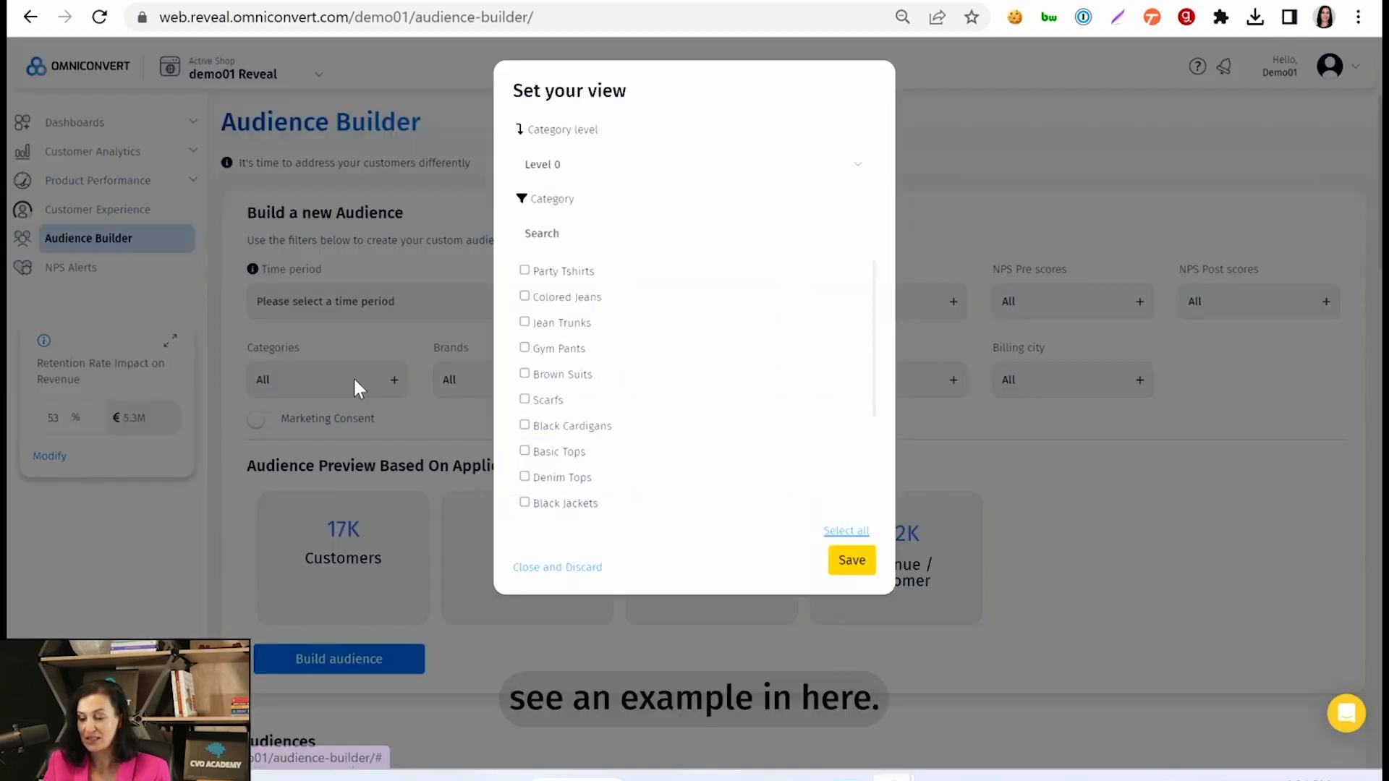
{"action": "left_click", "coordinate": [713, 175]}
{"action": "left_click", "coordinate": [646, 225]}
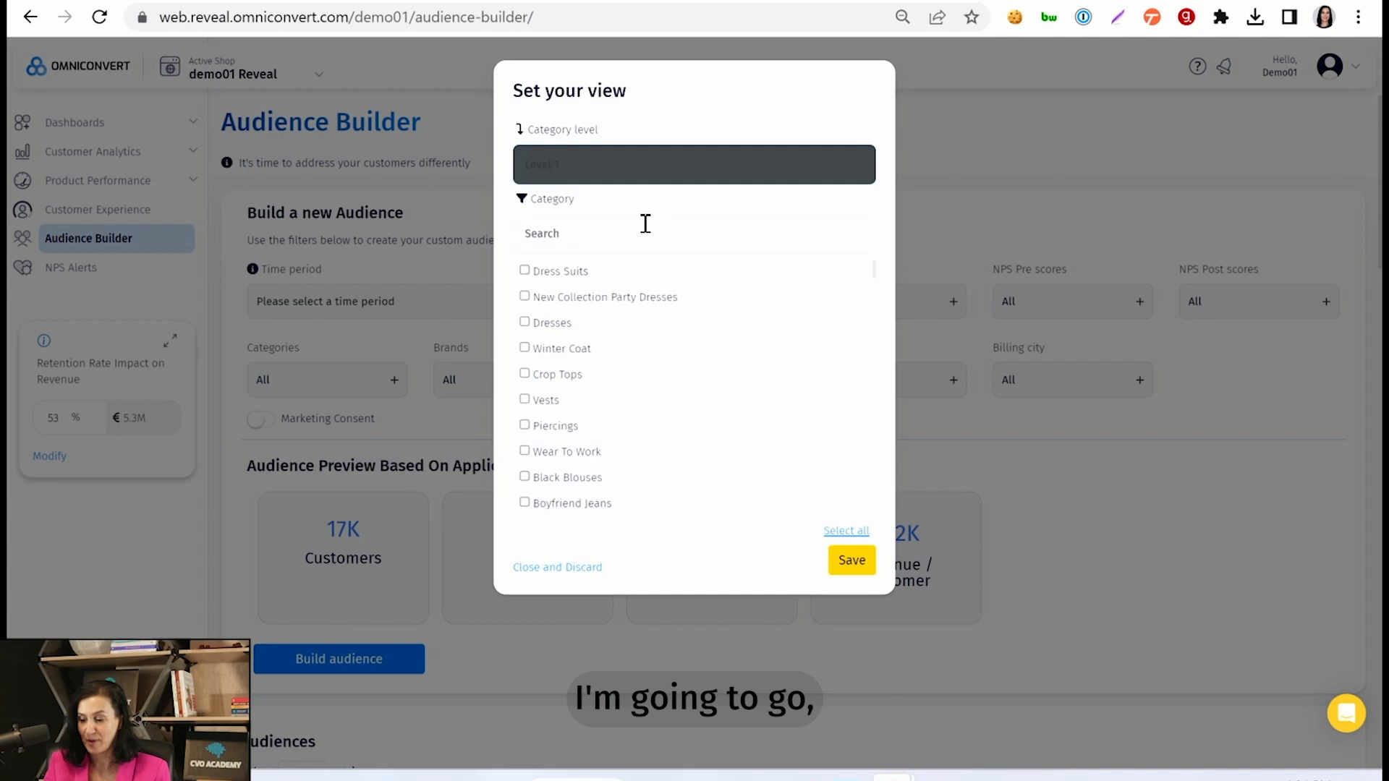
{"action": "left_click", "coordinate": [536, 349]}
{"action": "left_click", "coordinate": [537, 375]}
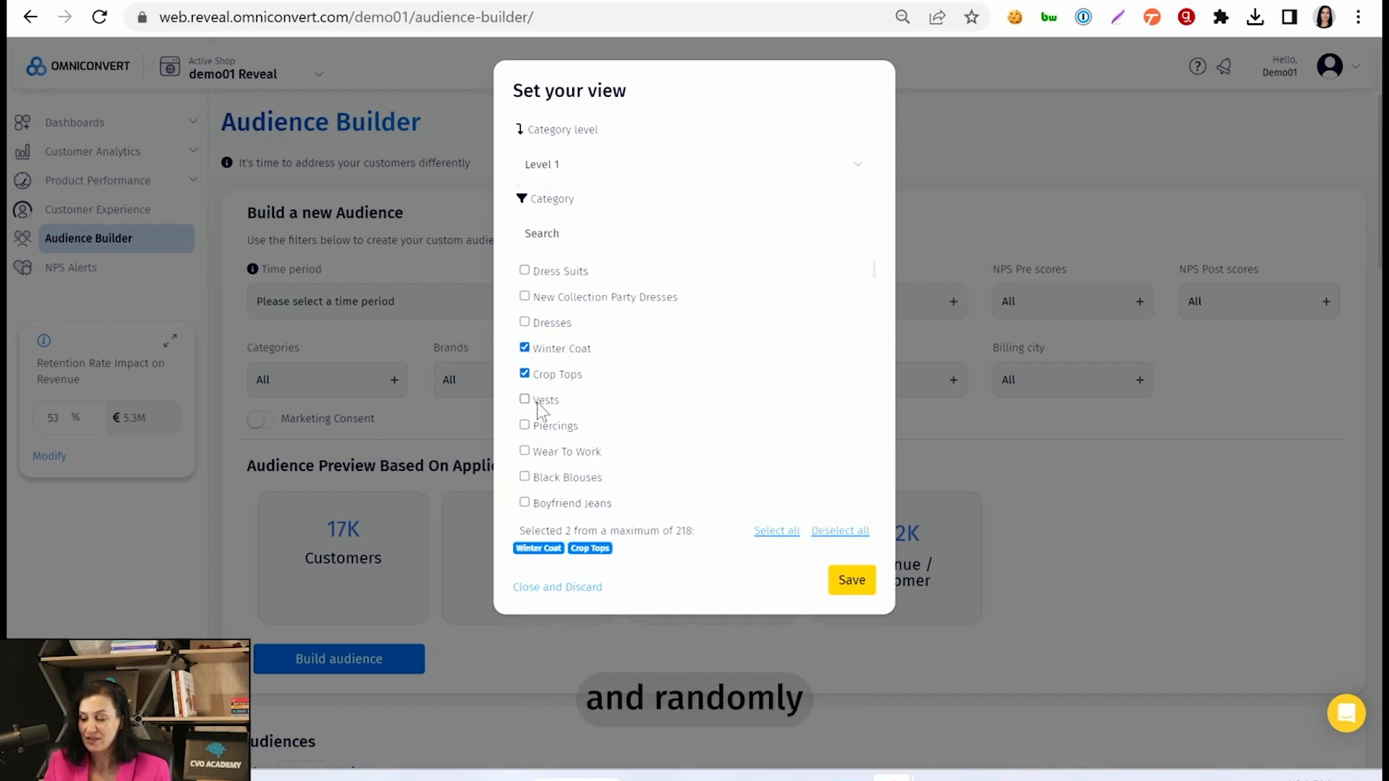
{"action": "left_click", "coordinate": [536, 400]}
{"action": "left_click", "coordinate": [854, 589]}
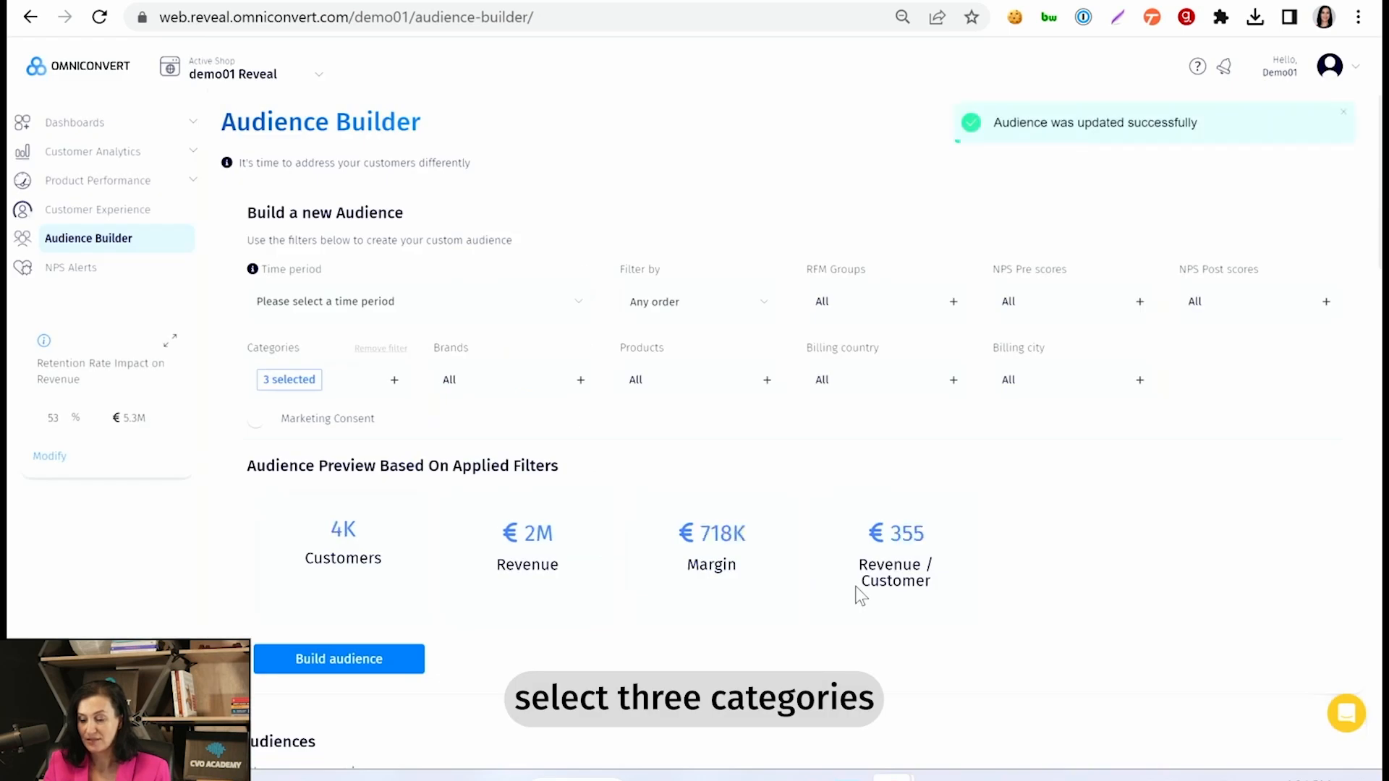
Step: Compare the audience filtered by Last order and by Any order, leaving the order filter on Last order
{"action": "left_click", "coordinate": [669, 320]}
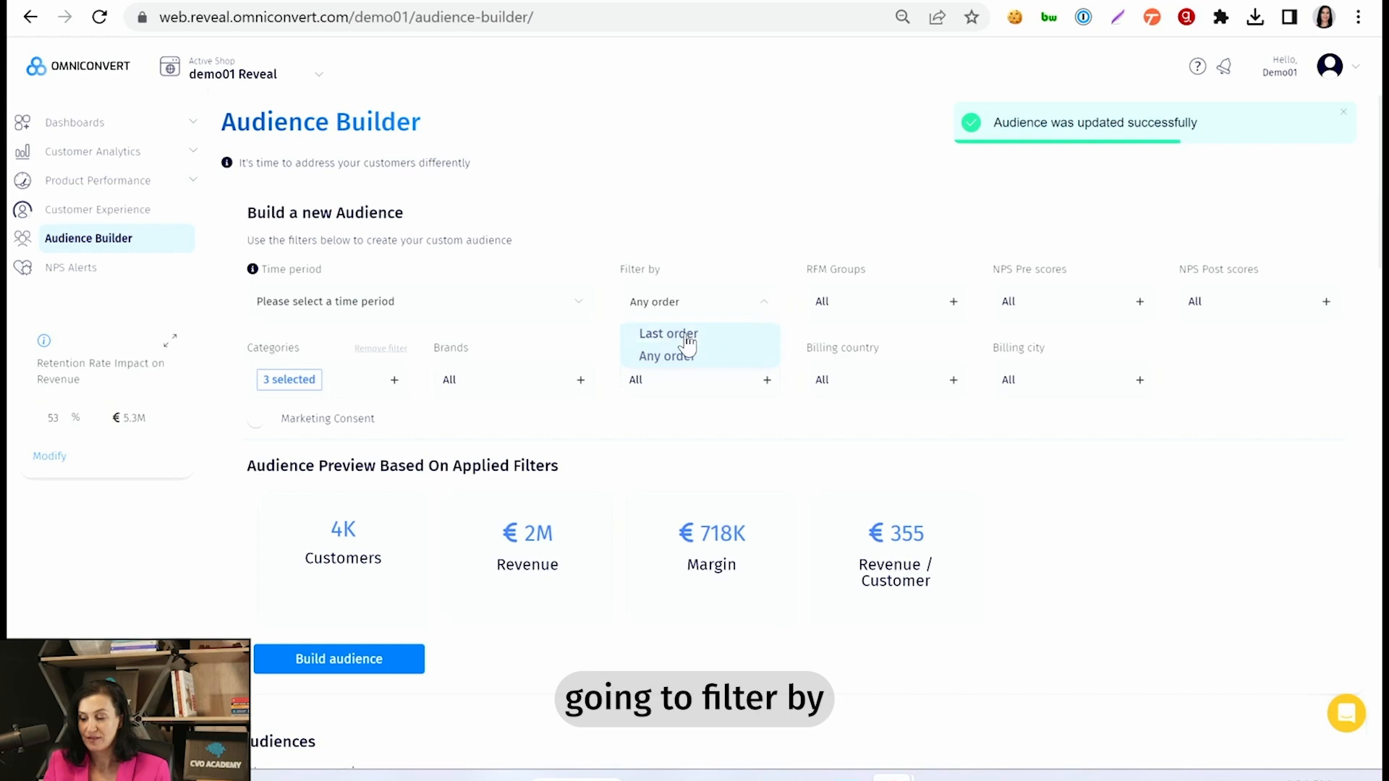
{"action": "left_click", "coordinate": [686, 335]}
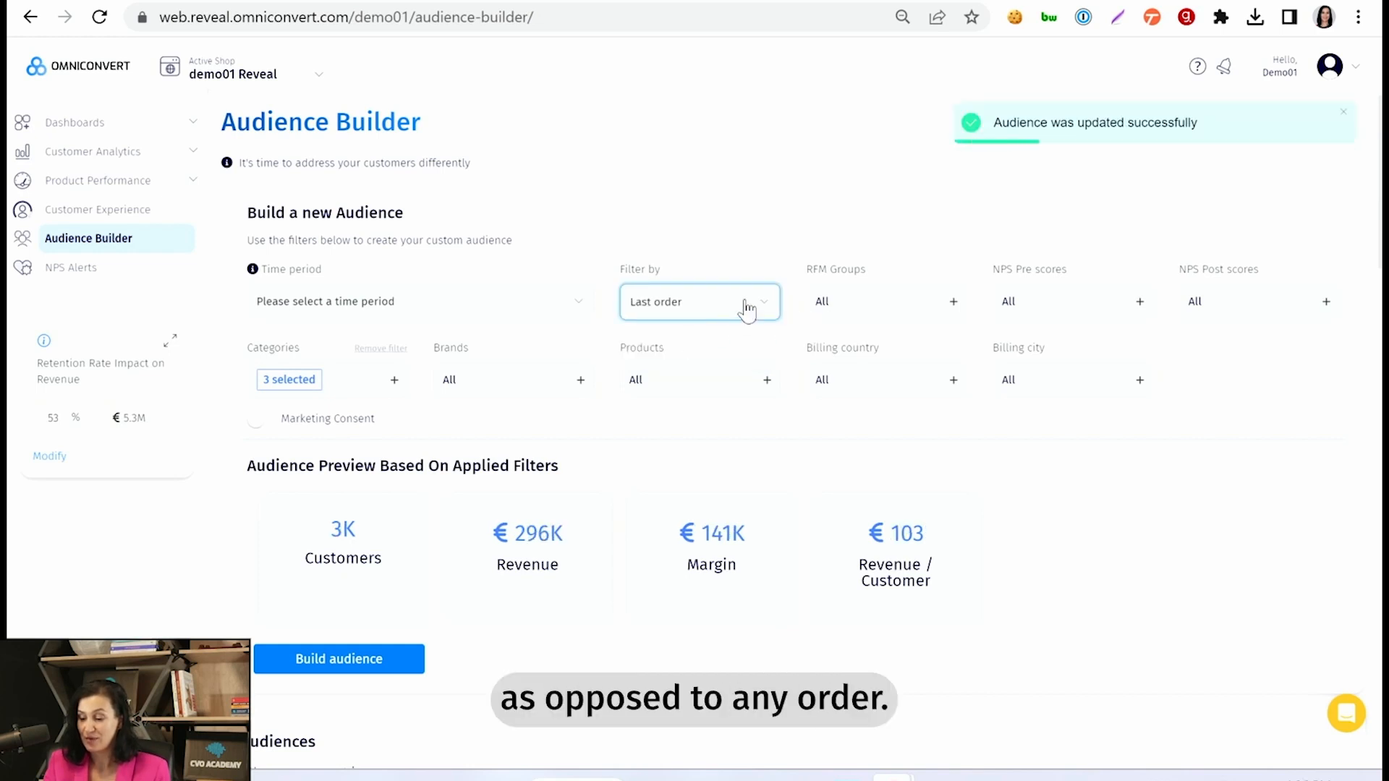
{"action": "left_click", "coordinate": [747, 304]}
{"action": "left_click", "coordinate": [707, 360]}
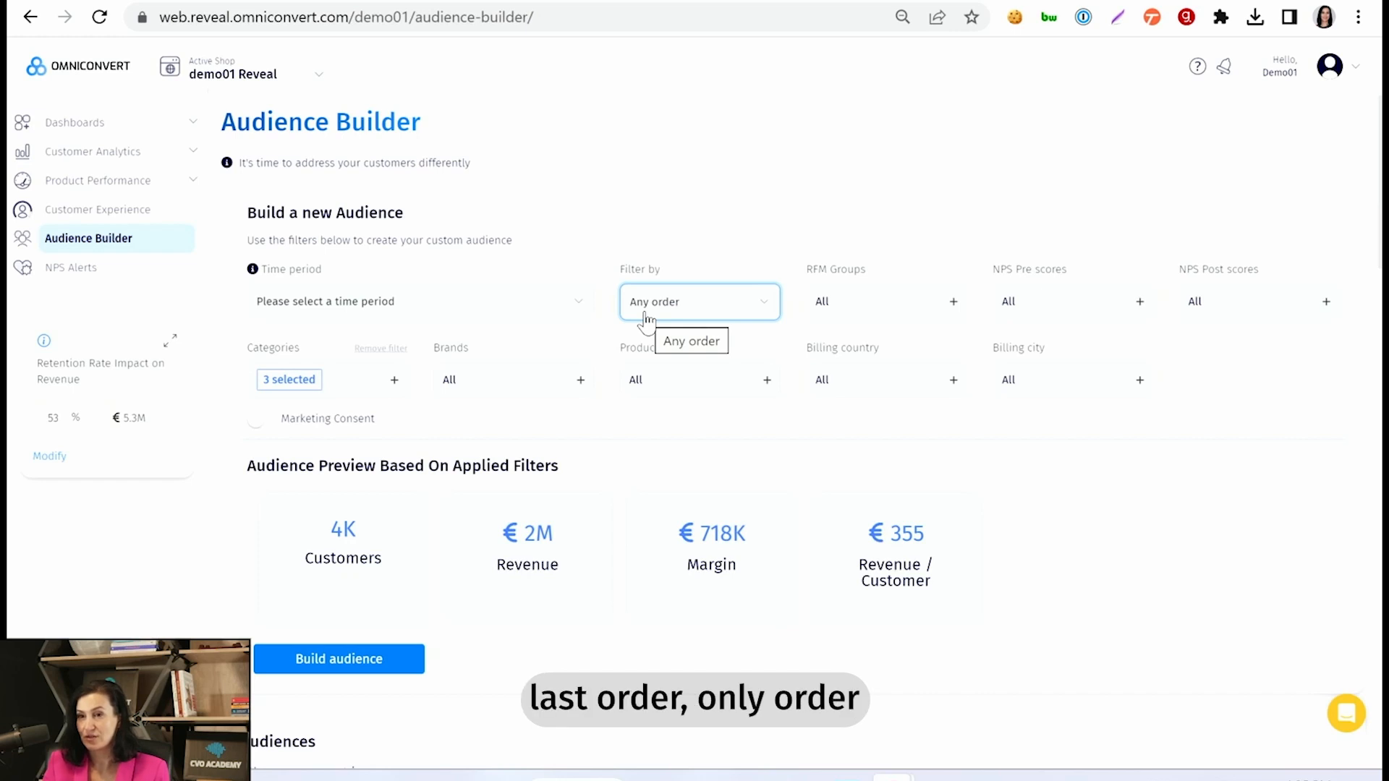
{"action": "left_click", "coordinate": [711, 317]}
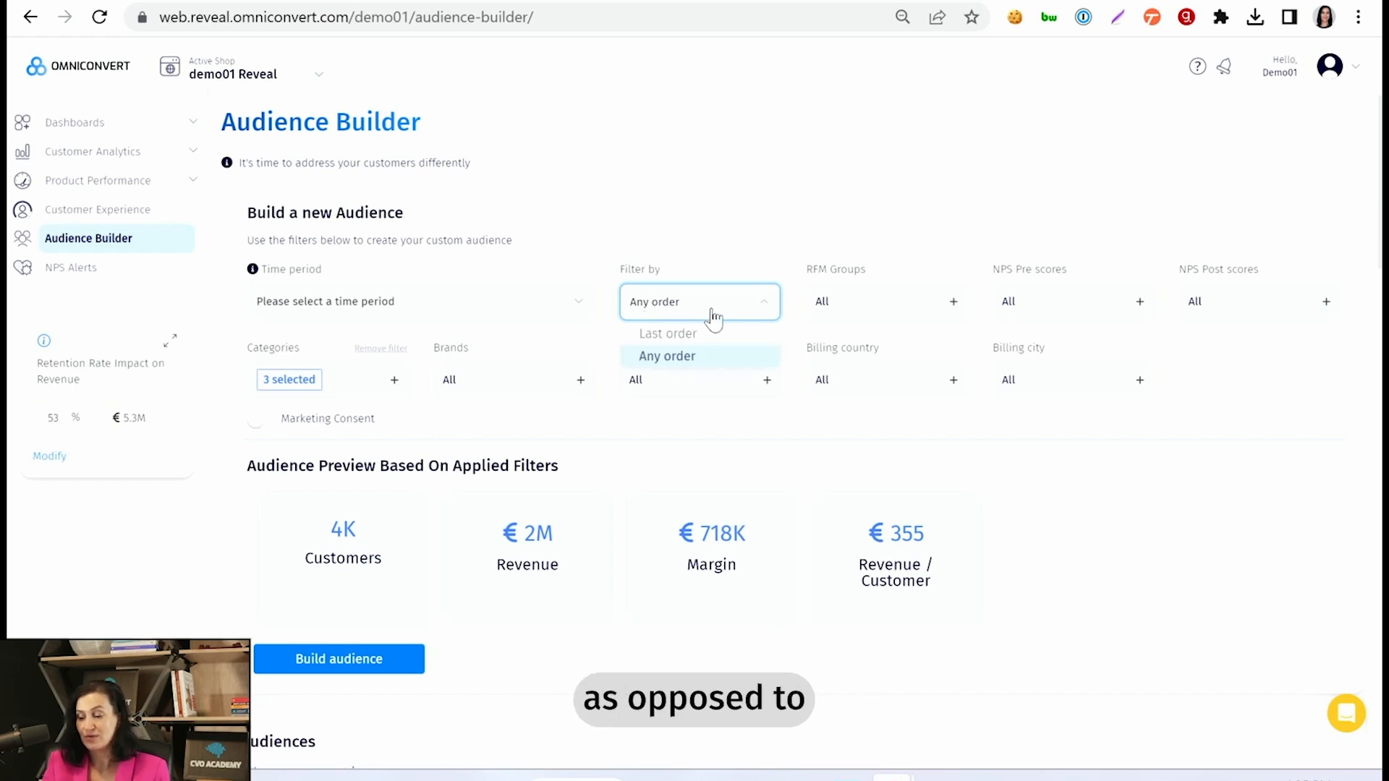
{"action": "left_click", "coordinate": [708, 337]}
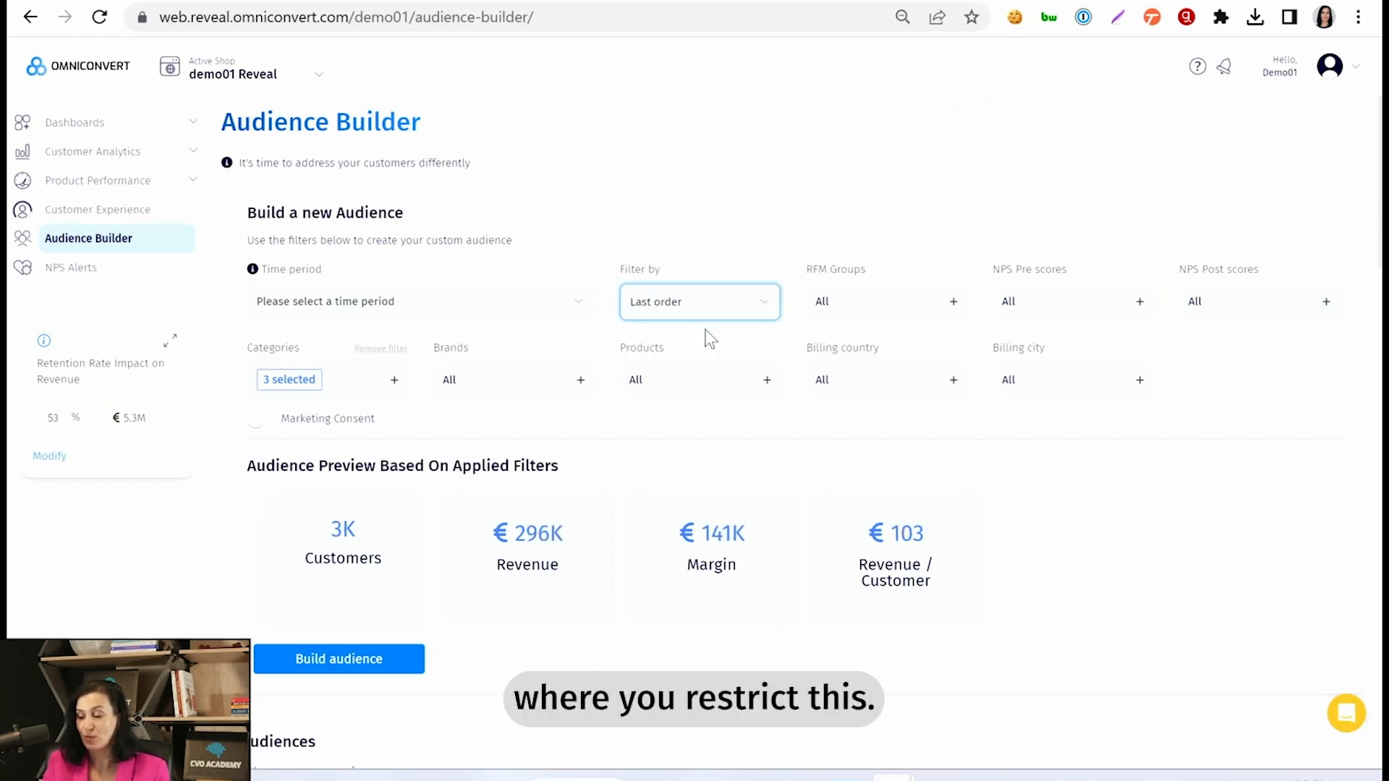
Step: Remove the Categories filter and view the brand filter options without selecting any brand
{"action": "left_click", "coordinate": [382, 350]}
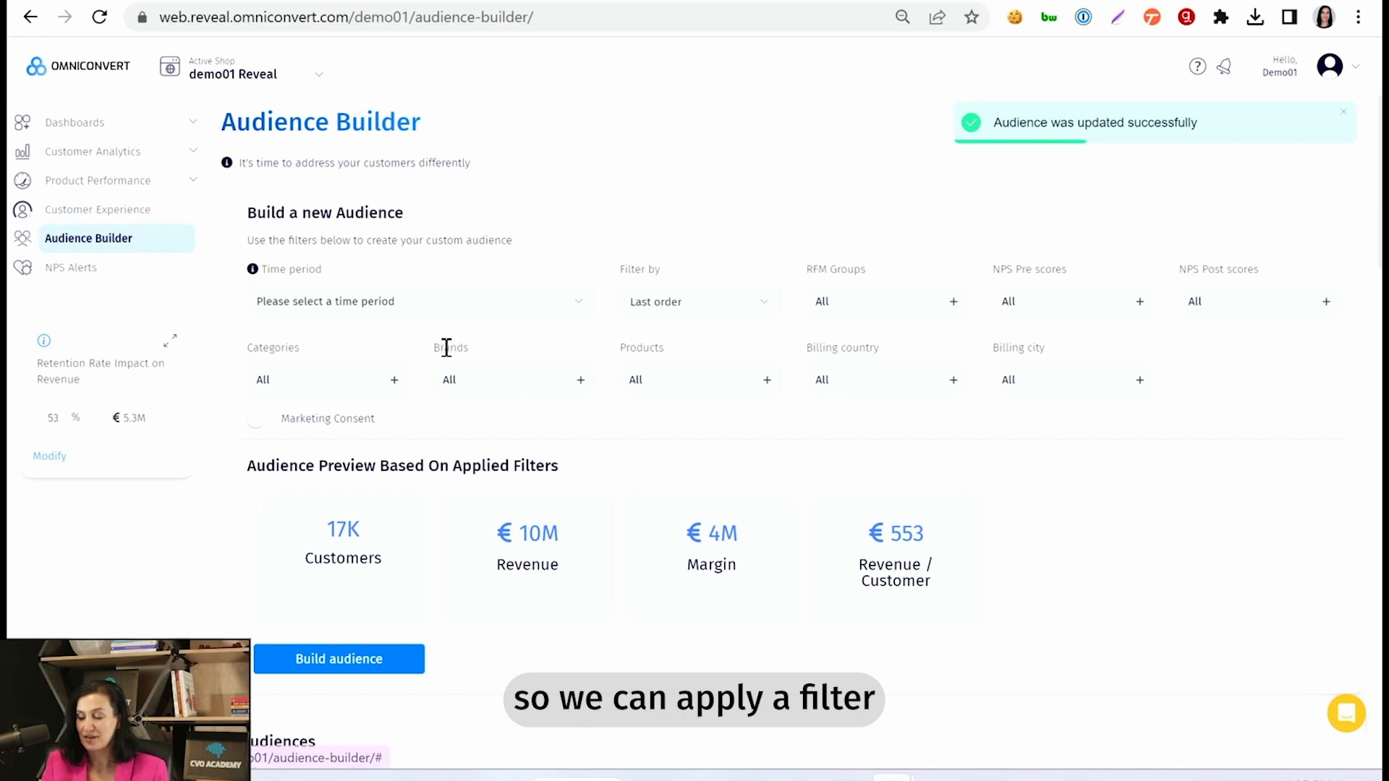
{"action": "left_click", "coordinate": [475, 391]}
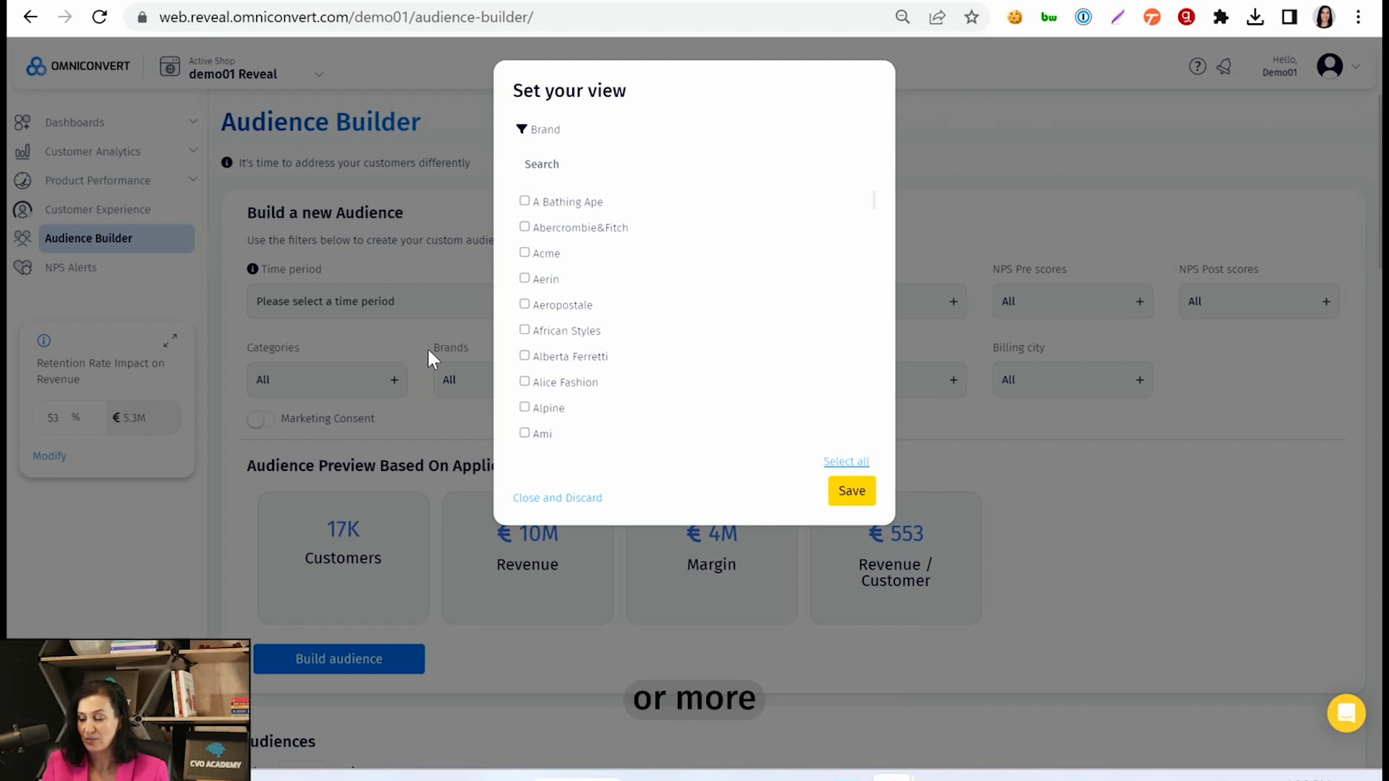
{"action": "left_click", "coordinate": [852, 491]}
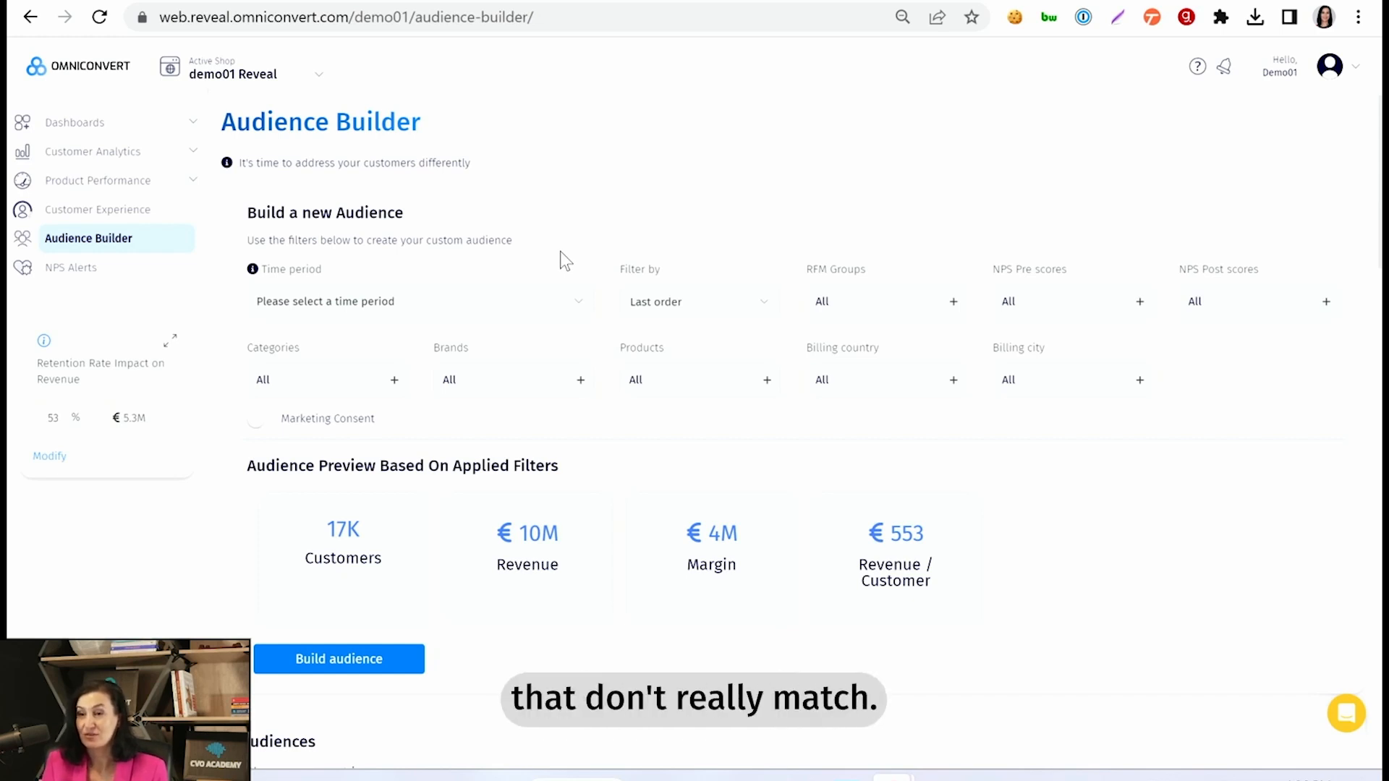
Step: Filter the audience by the RFM groups Soulmate and Ex lover
{"action": "left_click", "coordinate": [913, 301]}
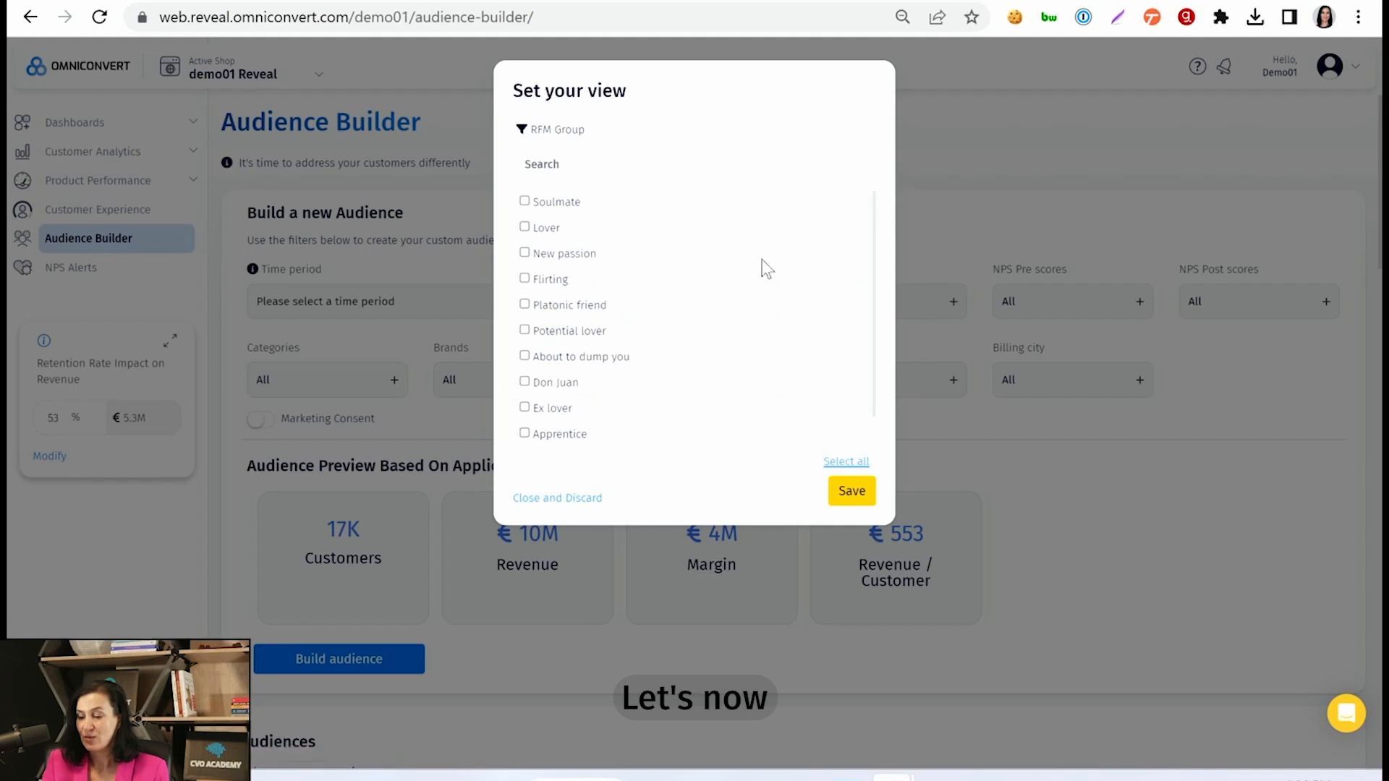
{"action": "left_click", "coordinate": [557, 202]}
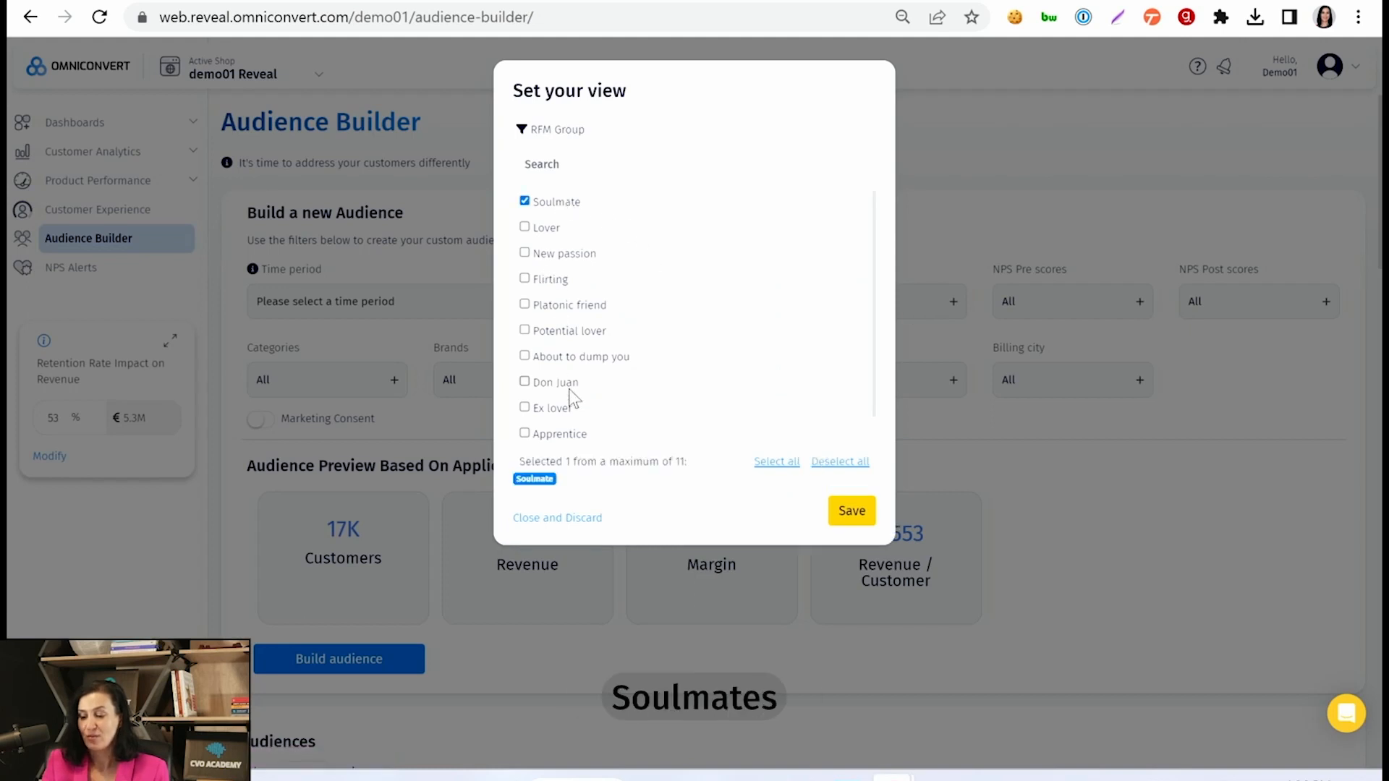
{"action": "left_click", "coordinate": [548, 409]}
{"action": "left_click", "coordinate": [851, 510]}
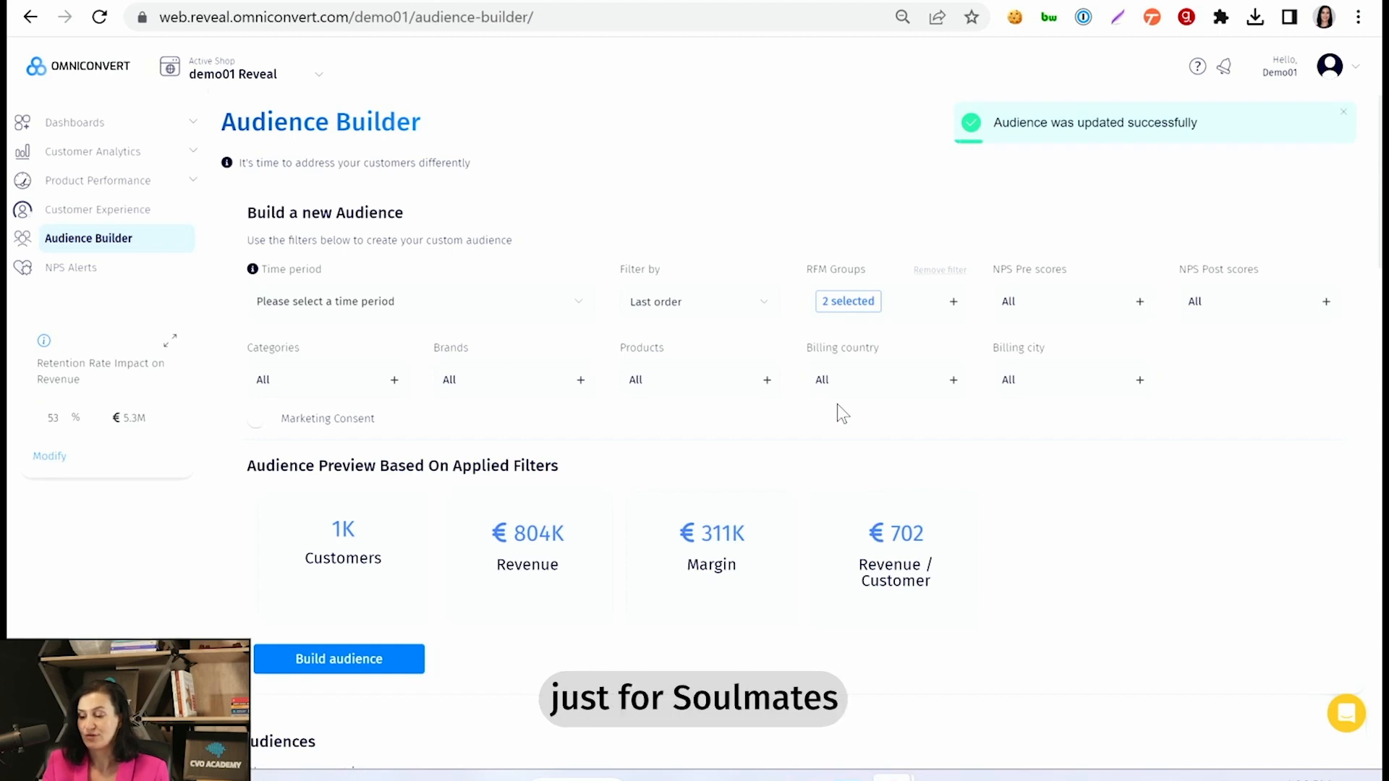
Step: Build an audience from the applied filters and save it under the name "Soulmates and Ex Lovers"
{"action": "left_click", "coordinate": [340, 674]}
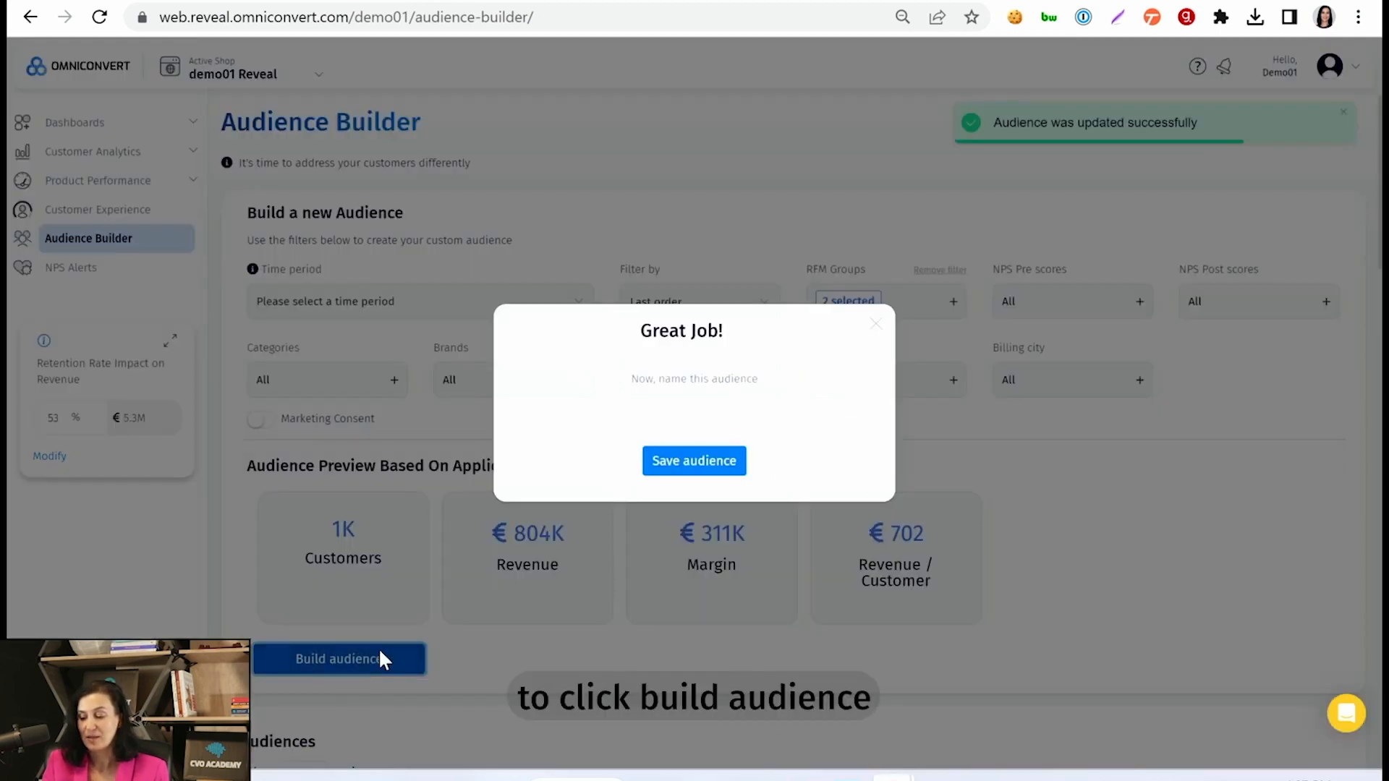
{"action": "left_click", "coordinate": [654, 399]}
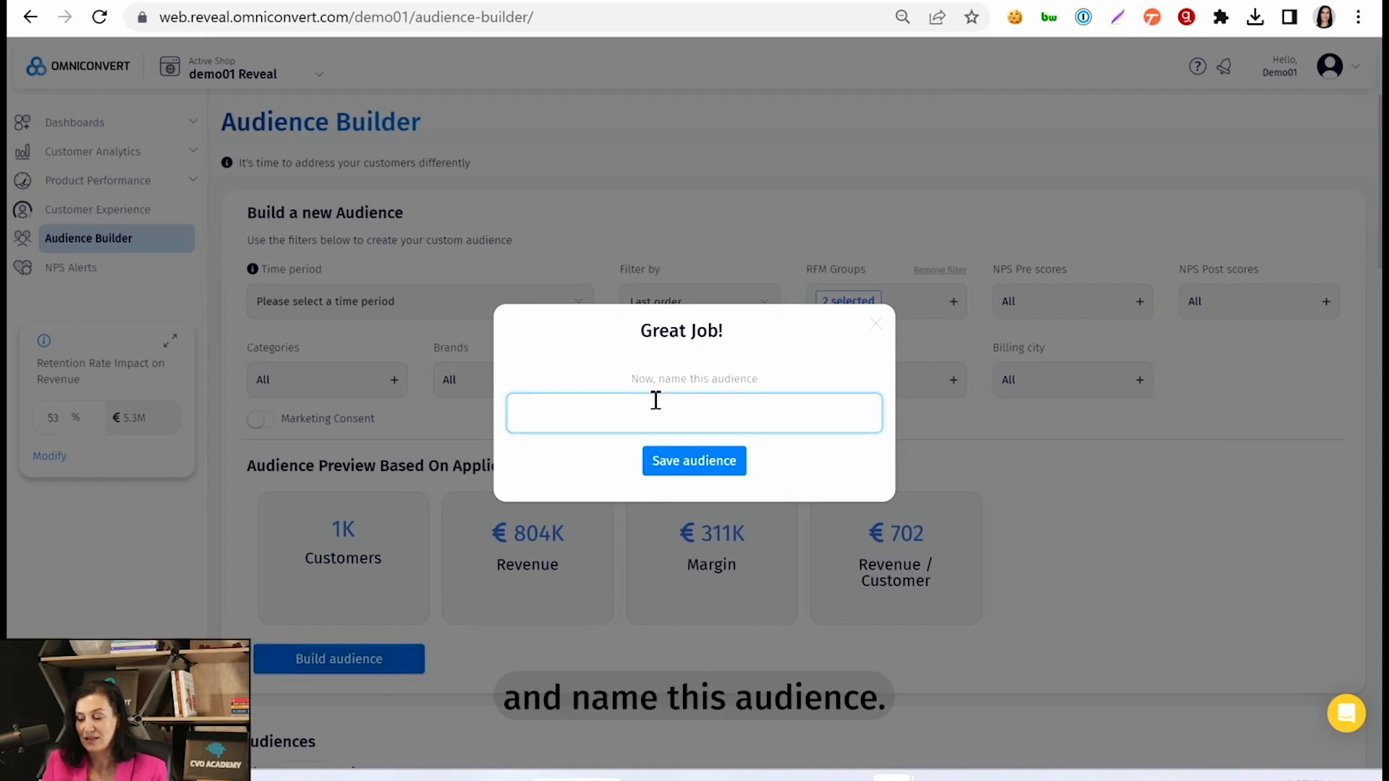
{"action": "type", "text": "Soulm"}
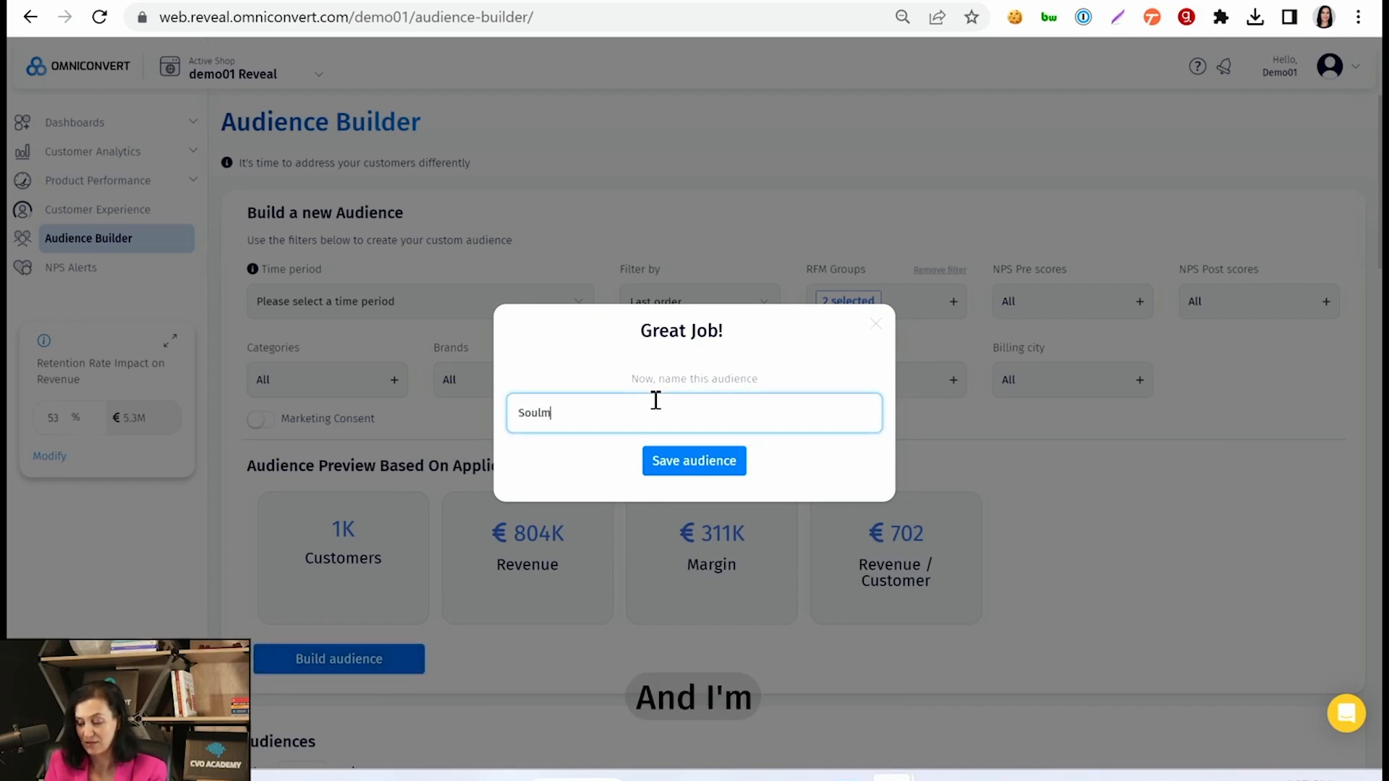
{"action": "type", "text": "ates and Ex Lovers"}
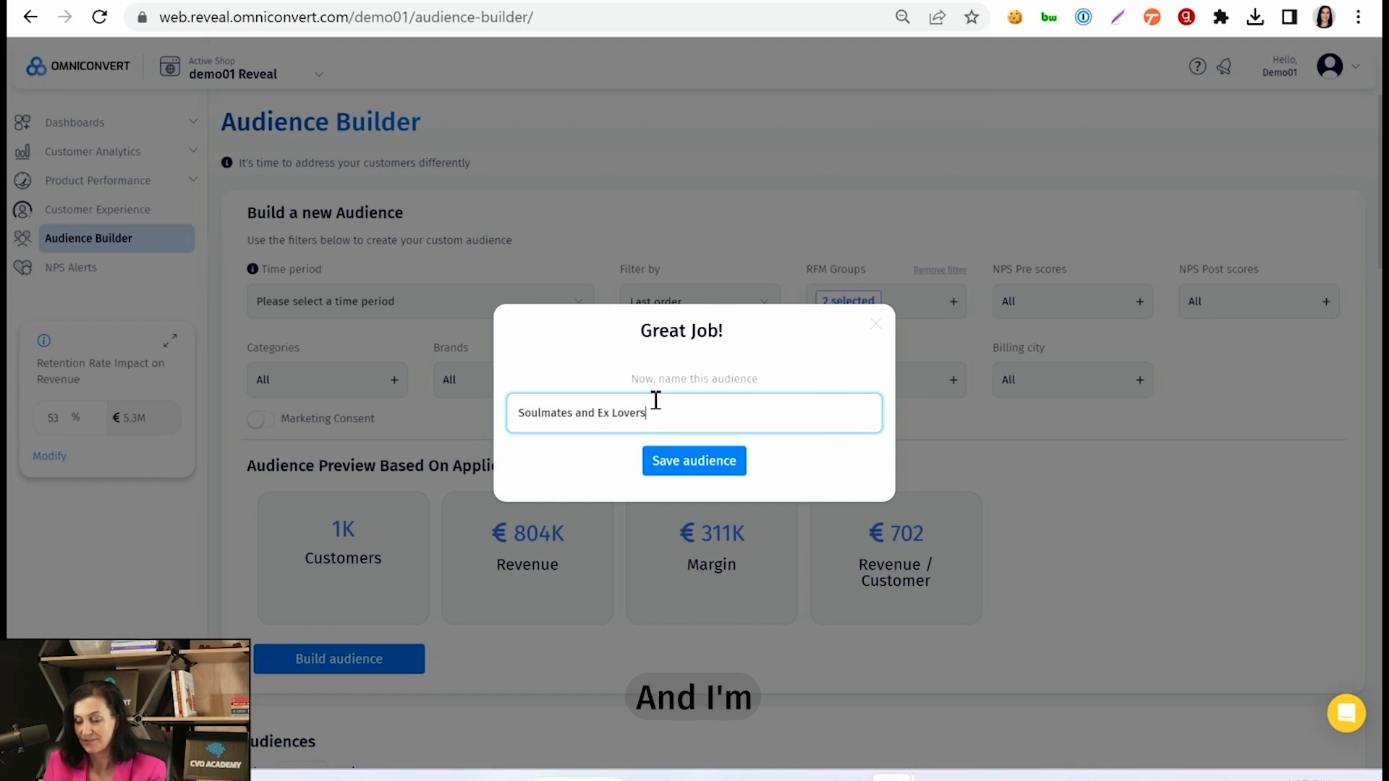
{"action": "left_click", "coordinate": [676, 467]}
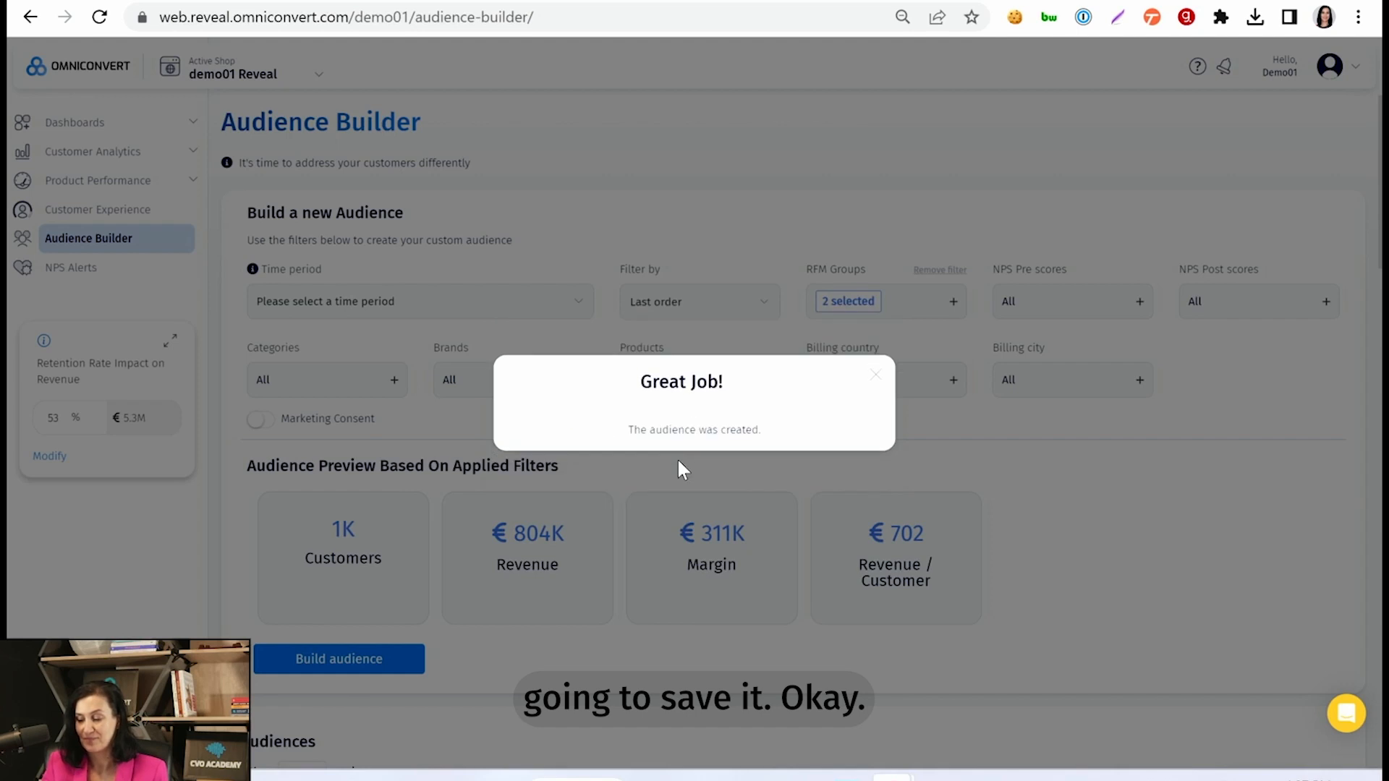
{"action": "left_click", "coordinate": [876, 375]}
Step: Enable GoogleAds audience synchronization for the saved Soulmates and Ex Lovers audience
{"action": "scroll", "coordinate": [1085, 492], "scroll_direction": "down", "scroll_amount": 4}
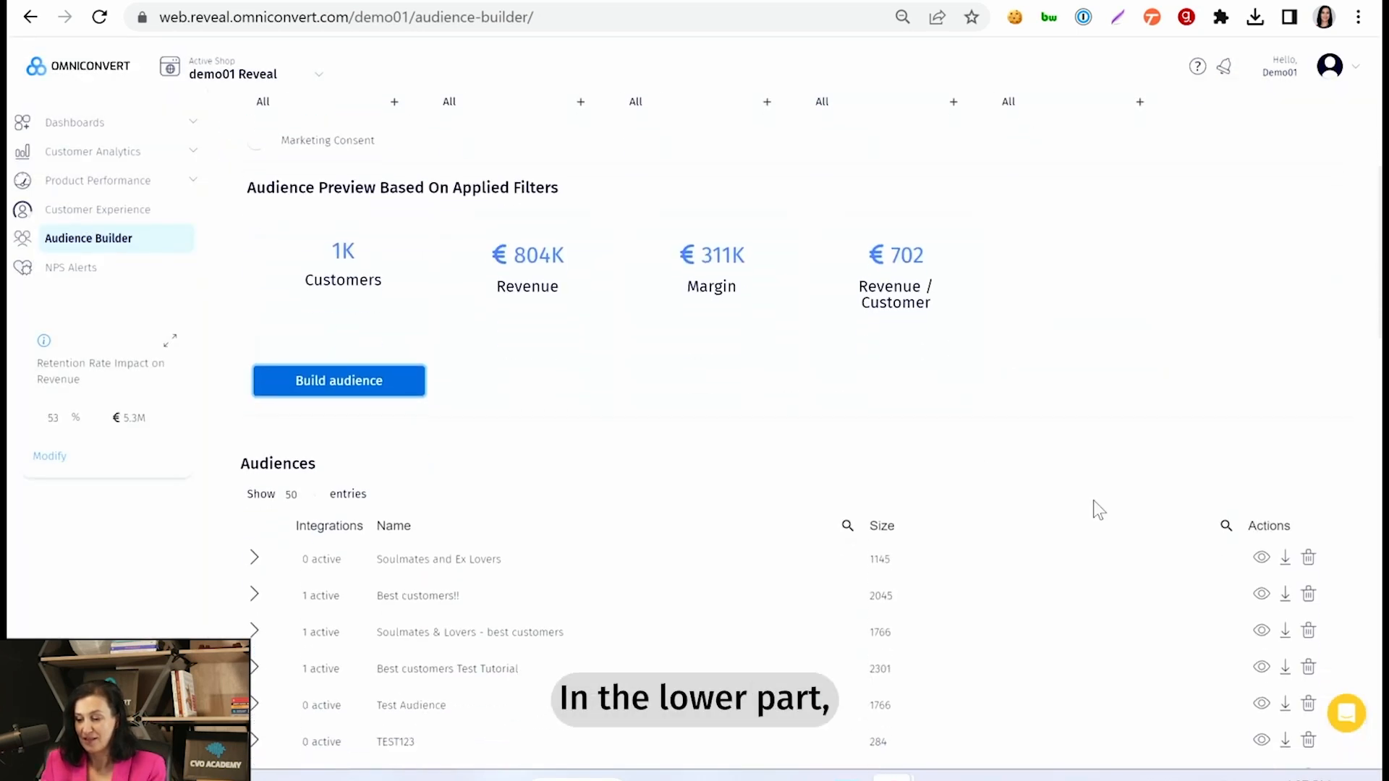
{"action": "scroll", "coordinate": [1093, 502], "scroll_direction": "down", "scroll_amount": 3}
{"action": "scroll", "coordinate": [663, 340], "scroll_direction": "down", "scroll_amount": 3}
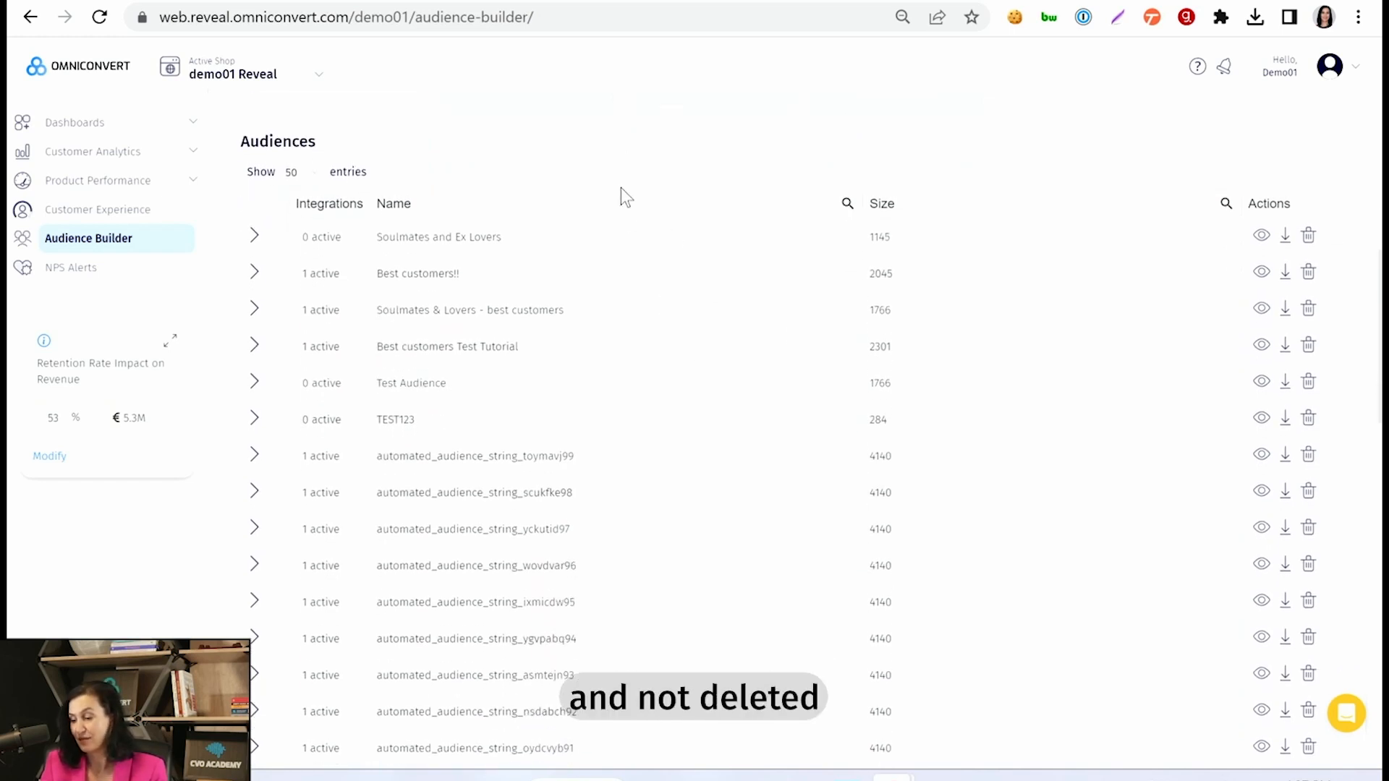
{"action": "left_click", "coordinate": [254, 240]}
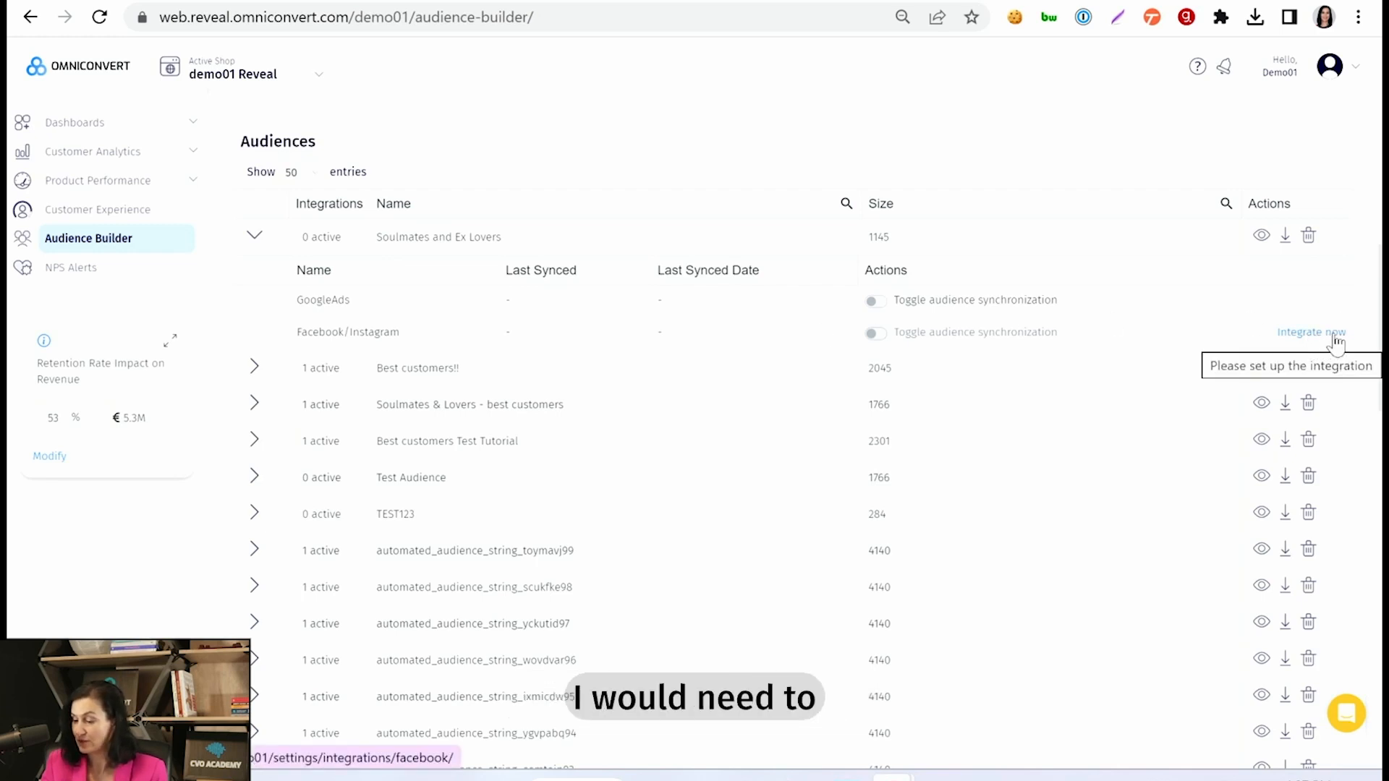
{"action": "left_click", "coordinate": [879, 302]}
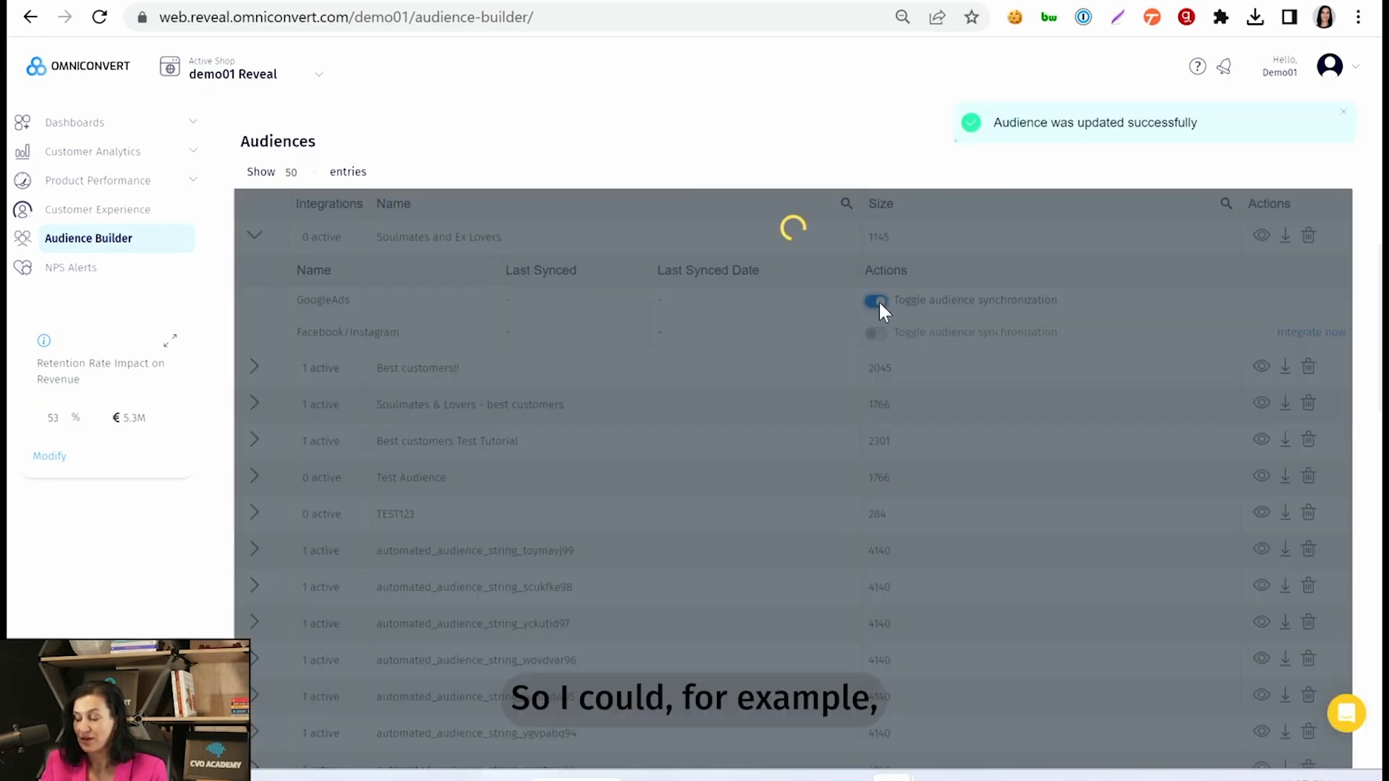
Step: View the details page of the Soulmates and Ex Lovers audience to examine its filters and metrics
{"action": "scroll", "coordinate": [483, 304], "scroll_direction": "up", "scroll_amount": 2}
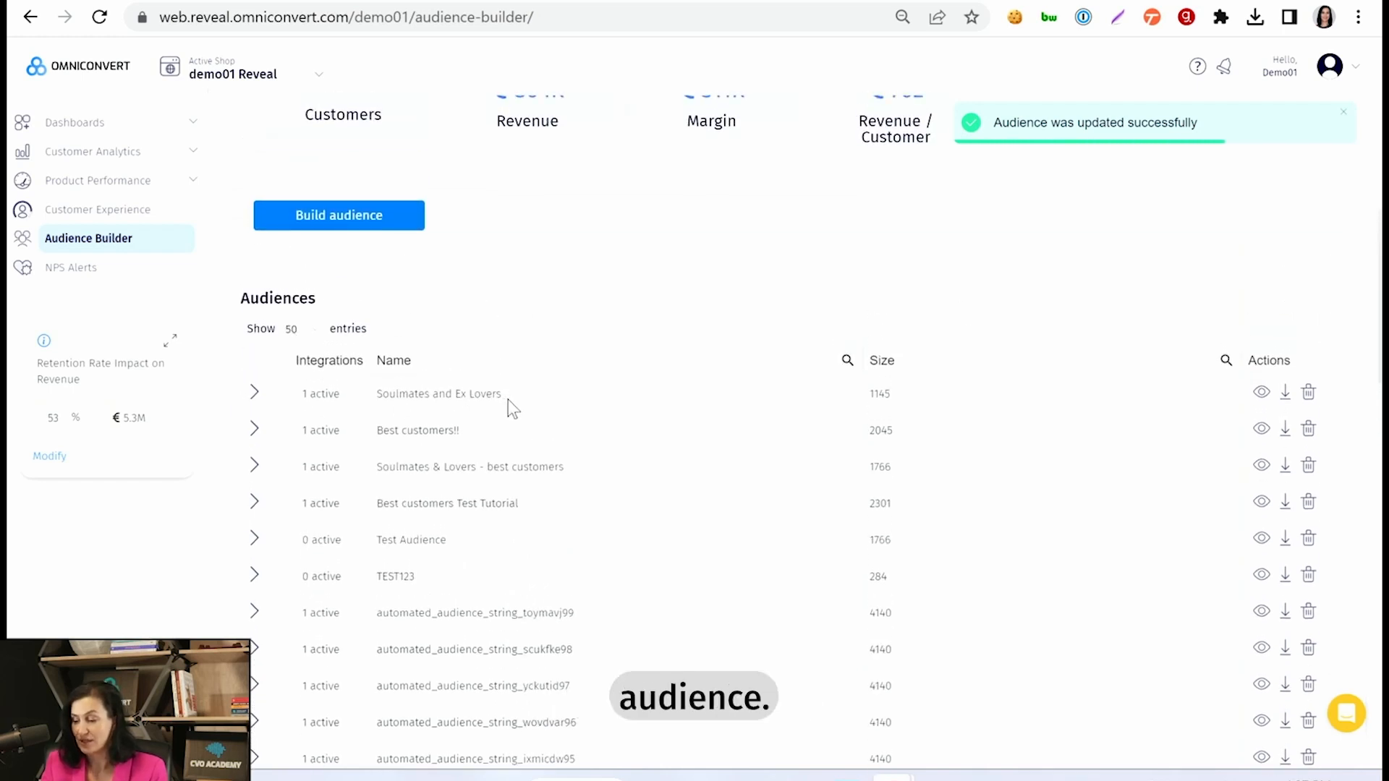
{"action": "left_click", "coordinate": [256, 398]}
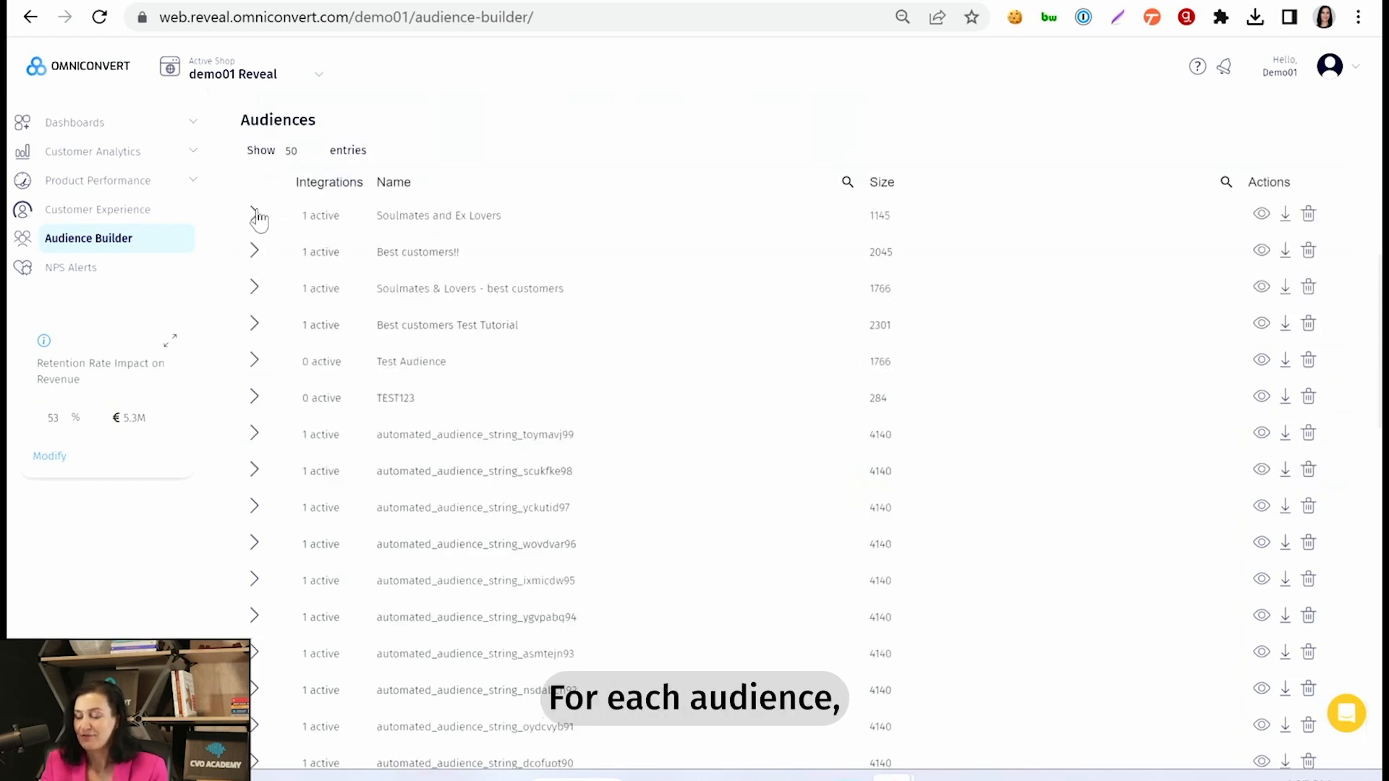
{"action": "left_click", "coordinate": [1258, 217]}
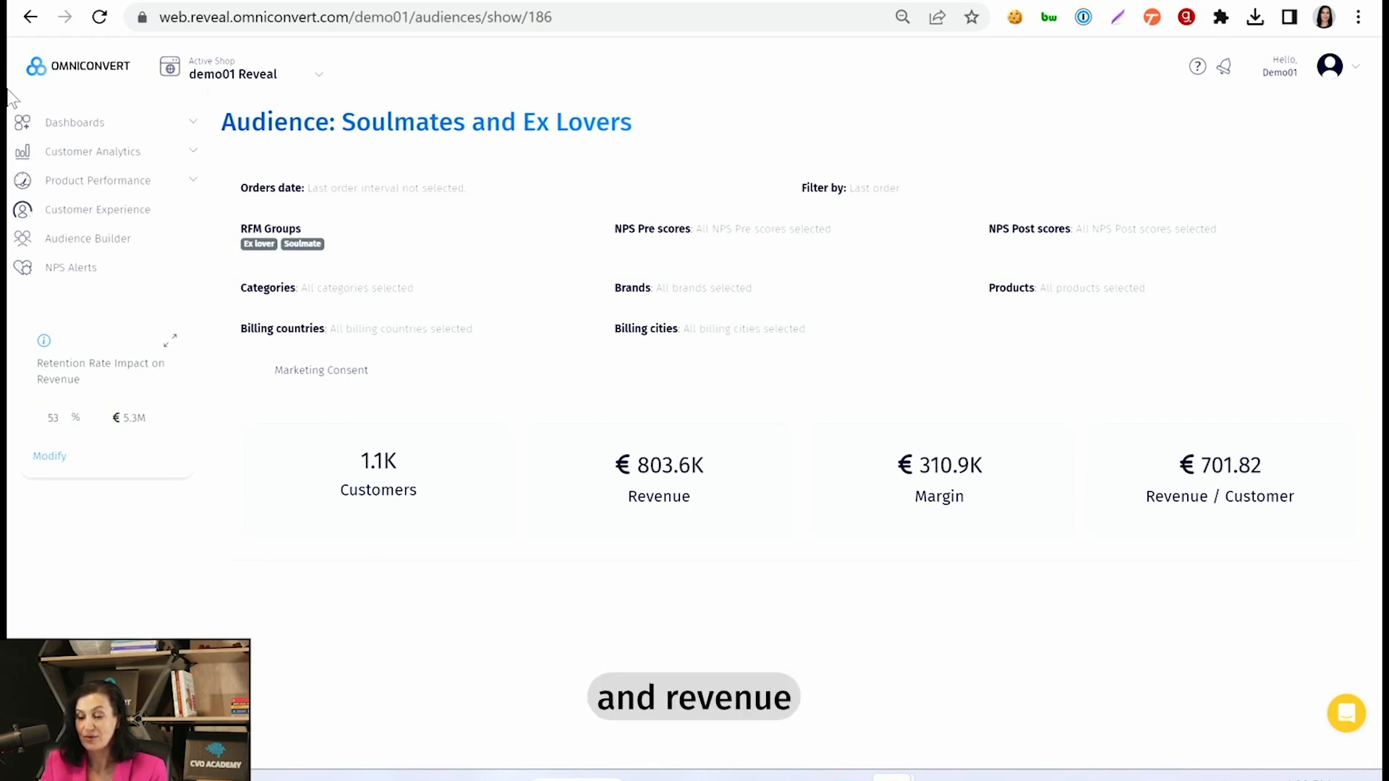
Step: Return to the audience list and delete the Soulmates and Ex Lovers audience
{"action": "left_click", "coordinate": [30, 17]}
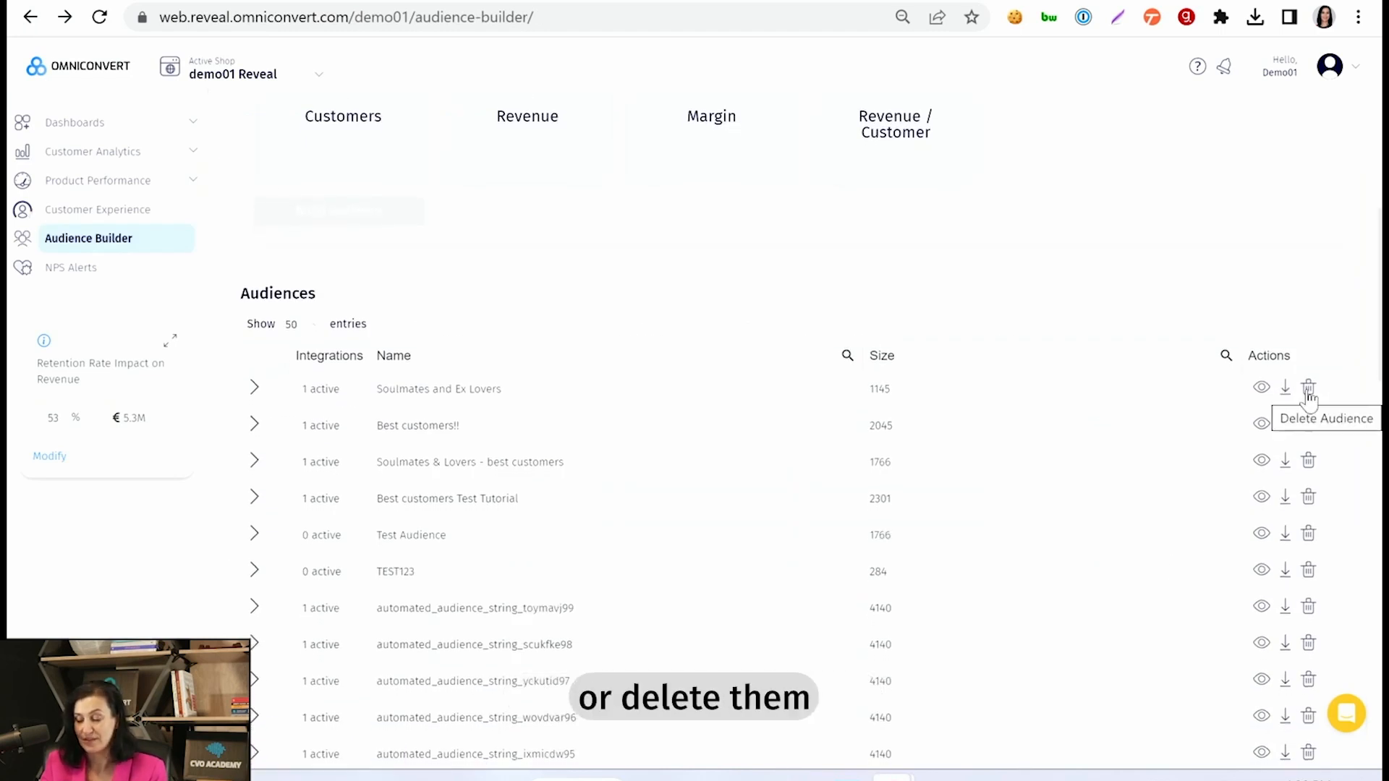
{"action": "left_click", "coordinate": [1310, 396]}
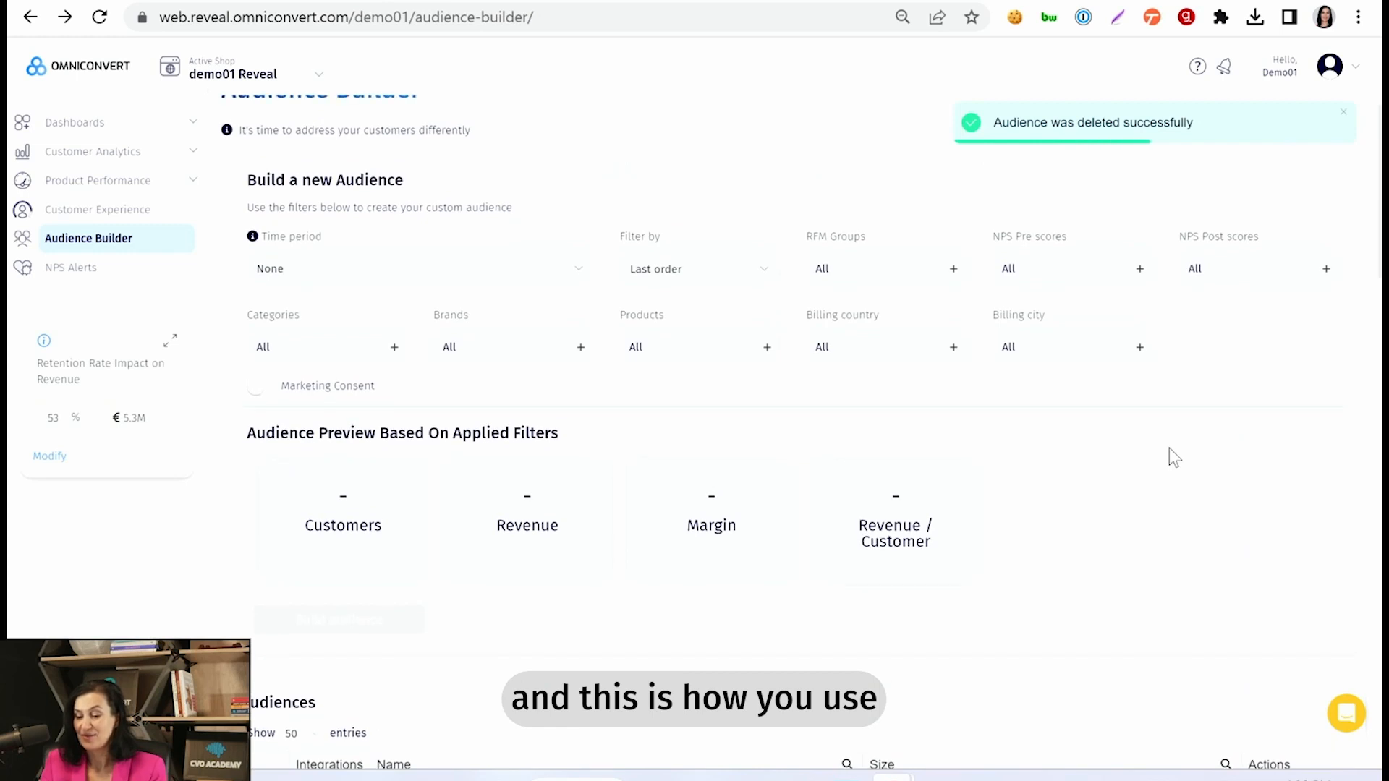